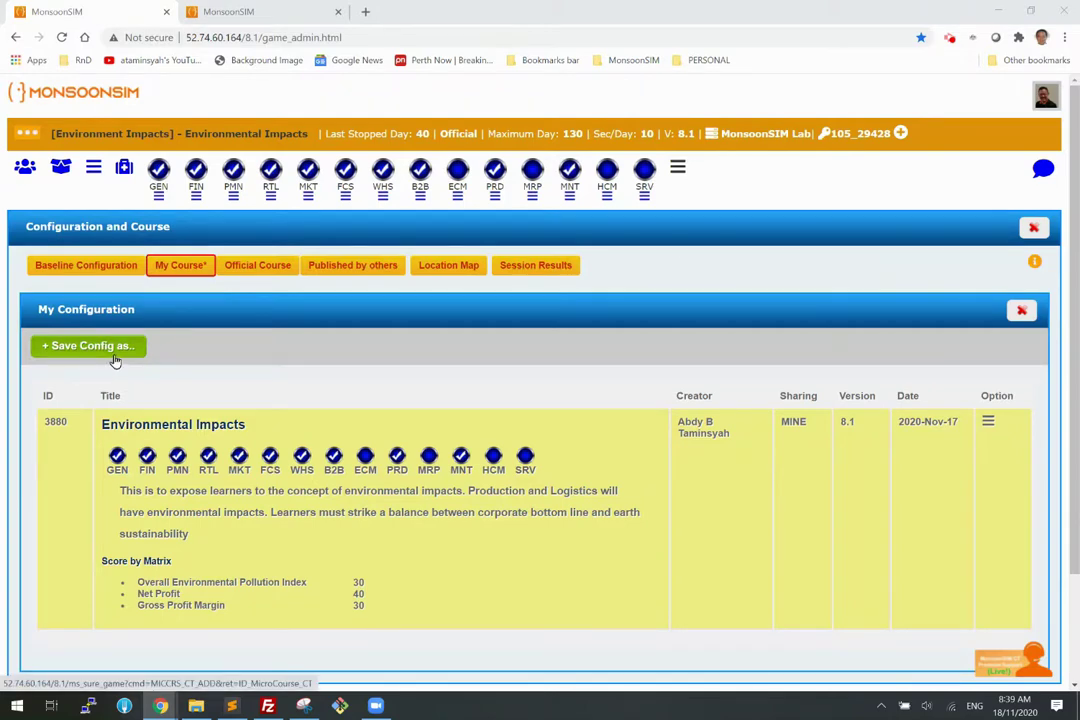
# Load the Environmental Impacts course configuration from its options in My Course.
pyautogui.click(988, 424)
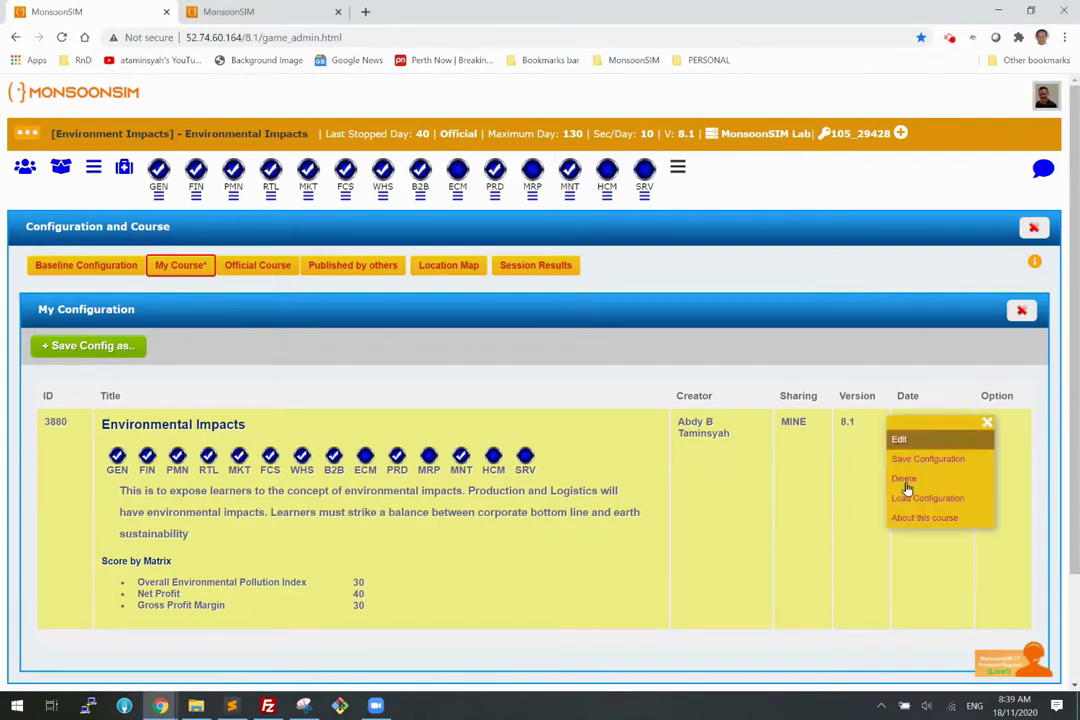
pyautogui.click(928, 498)
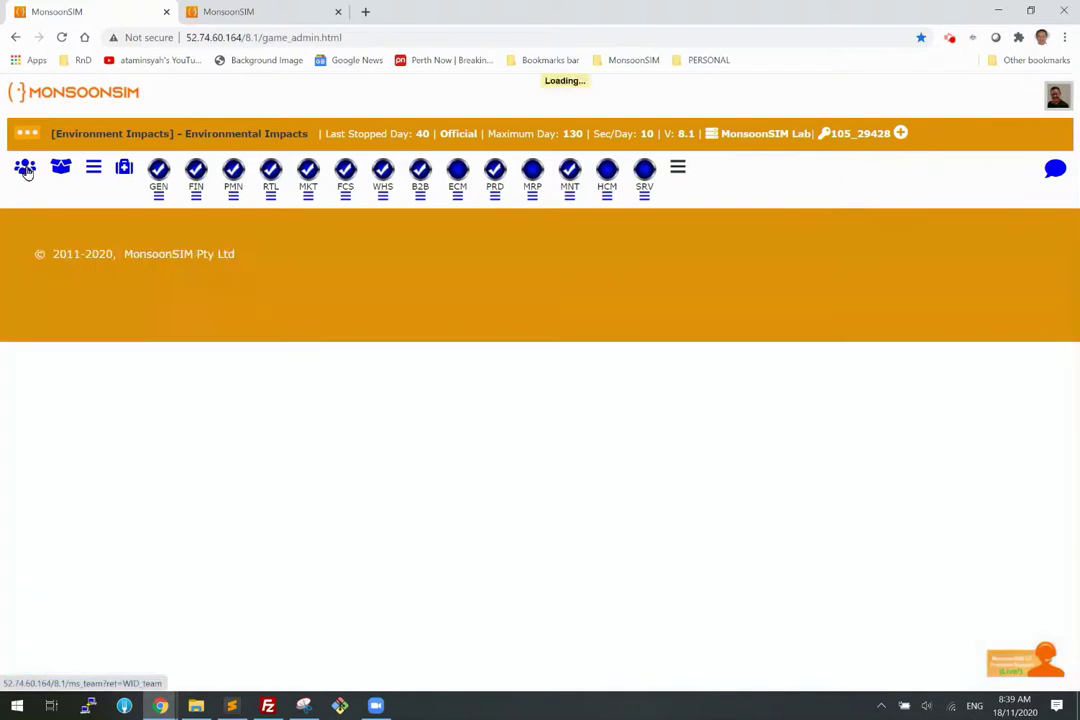
# Check the list of teams, close it, and bring up the GEN game parameters.
pyautogui.click(25, 170)
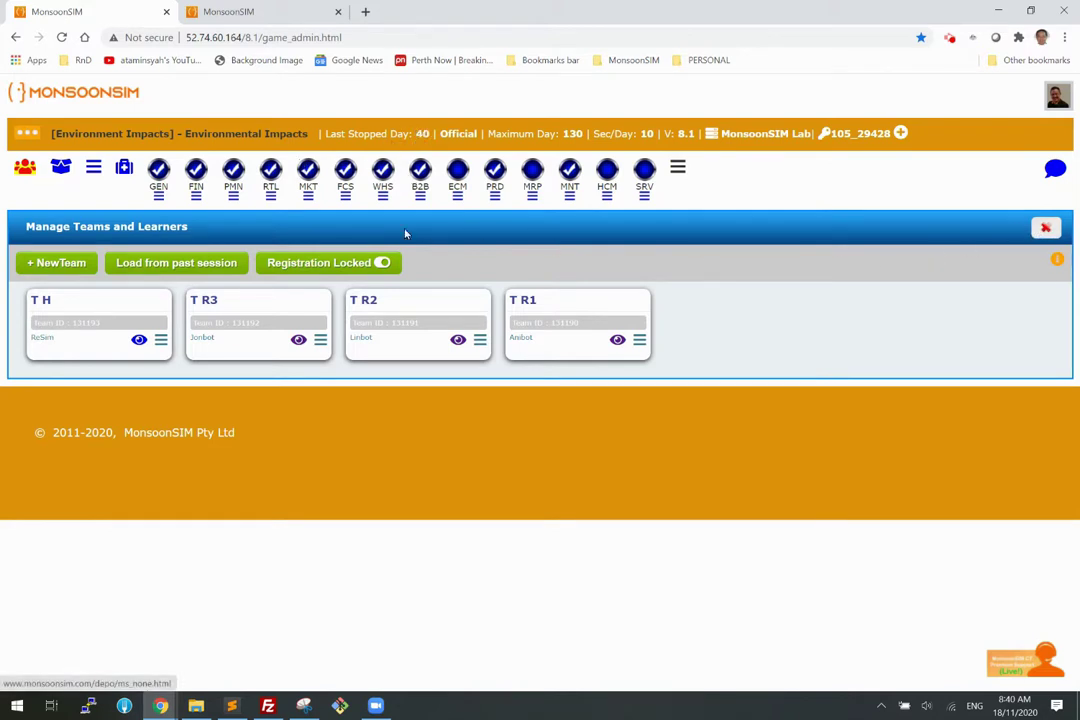
pyautogui.click(1045, 228)
pyautogui.click(158, 197)
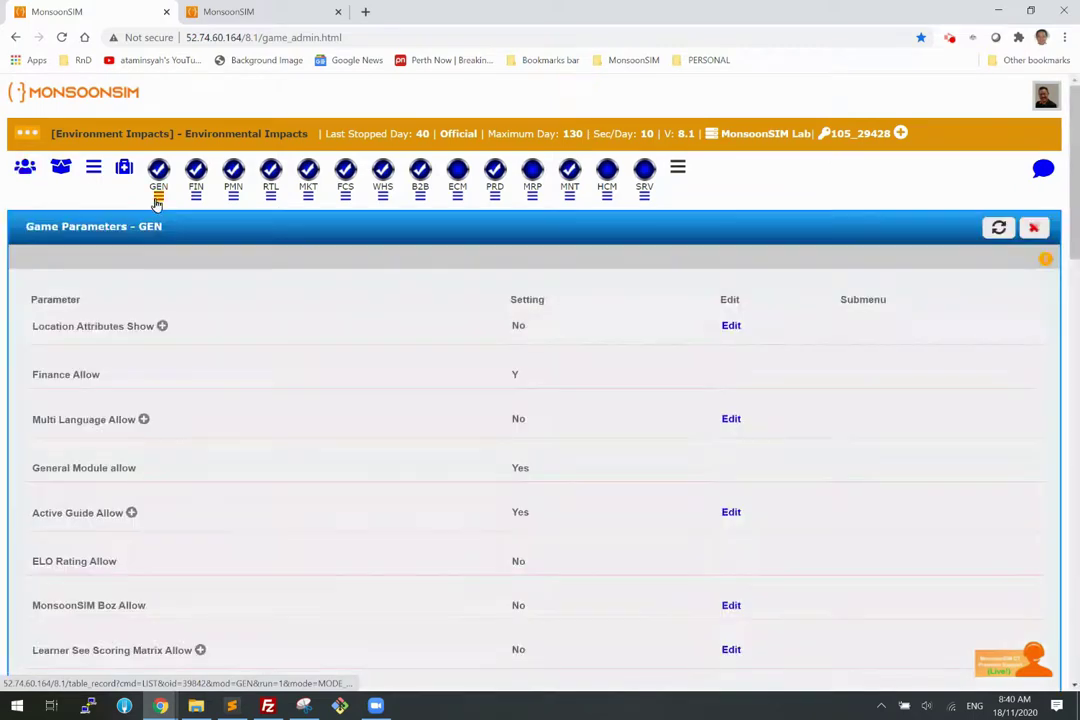
pyautogui.scroll(-10, 333, 361)
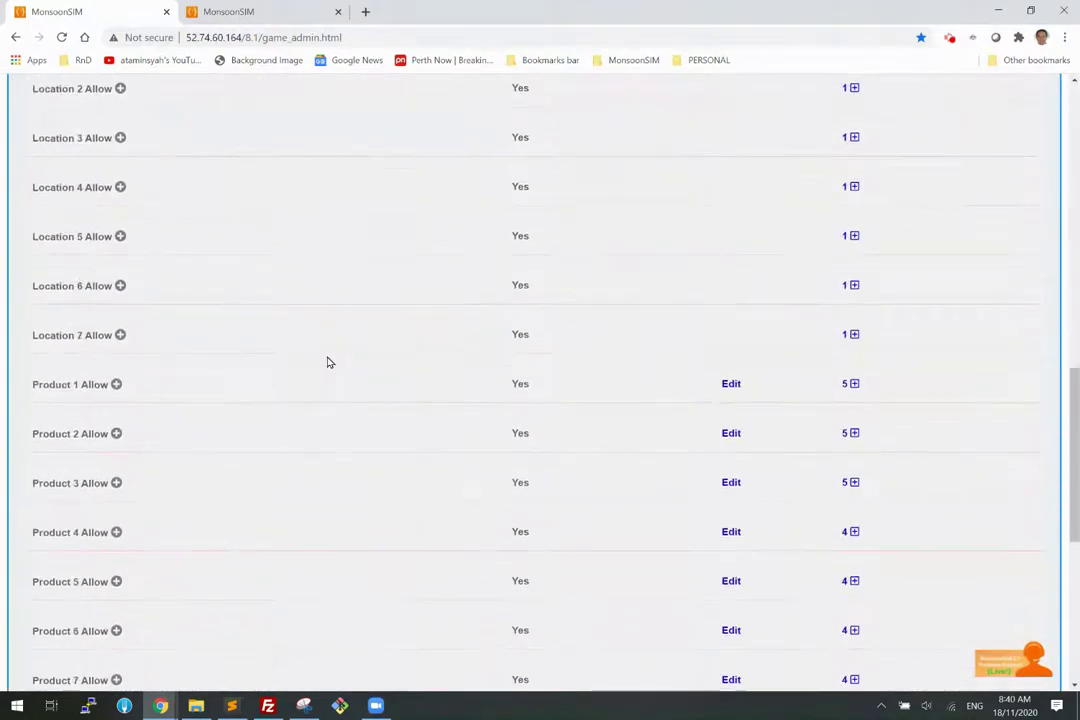
pyautogui.scroll(-3, 329, 362)
pyautogui.scroll(-2, 327, 362)
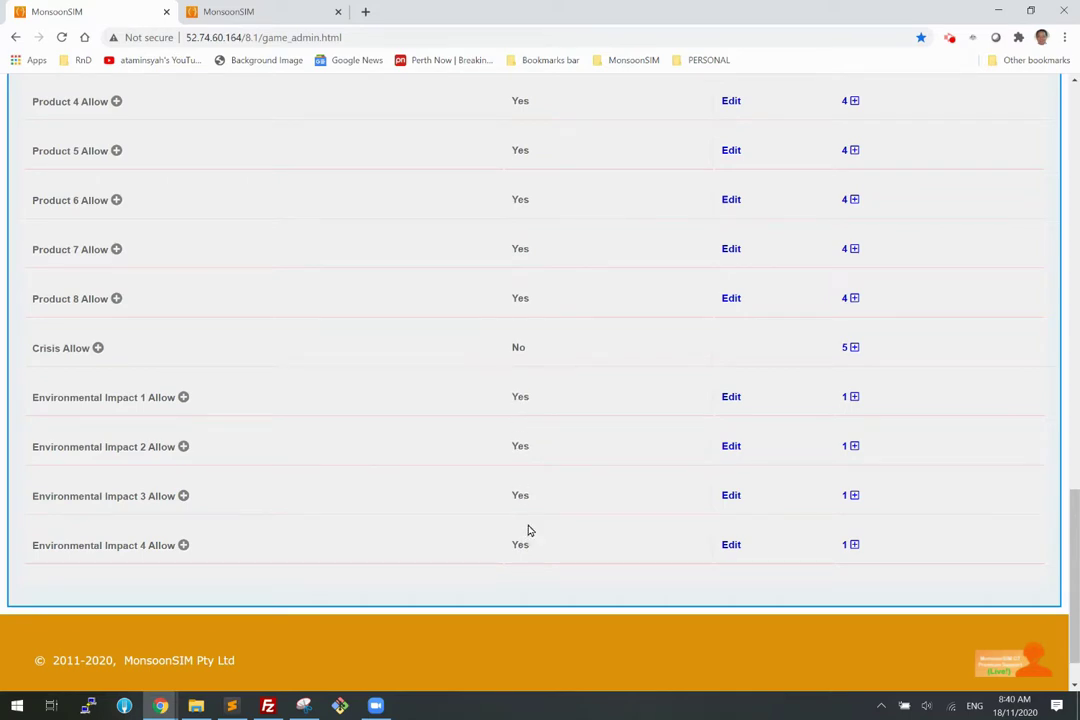
pyautogui.click(853, 398)
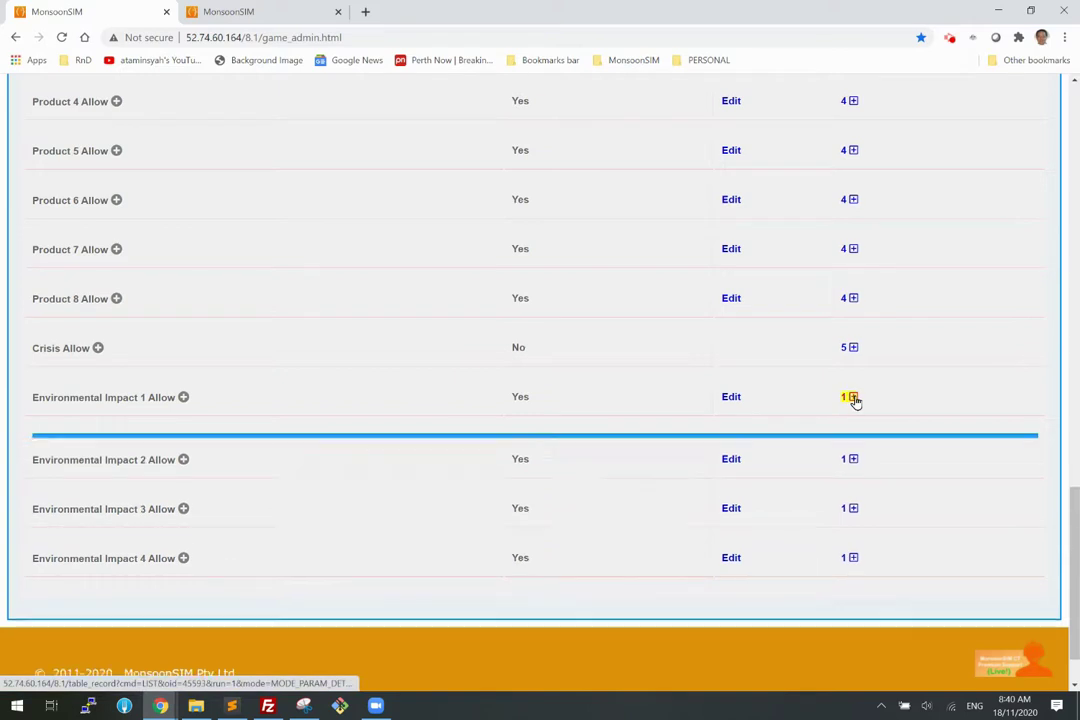
pyautogui.scroll(-2, 410, 526)
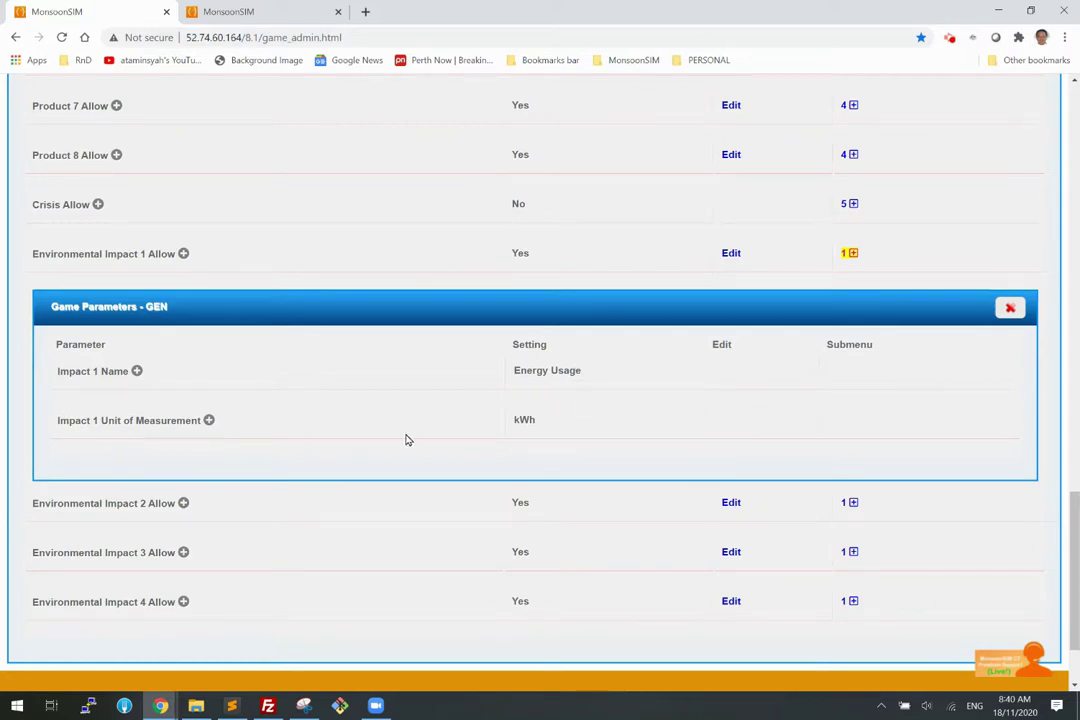
pyautogui.click(1010, 307)
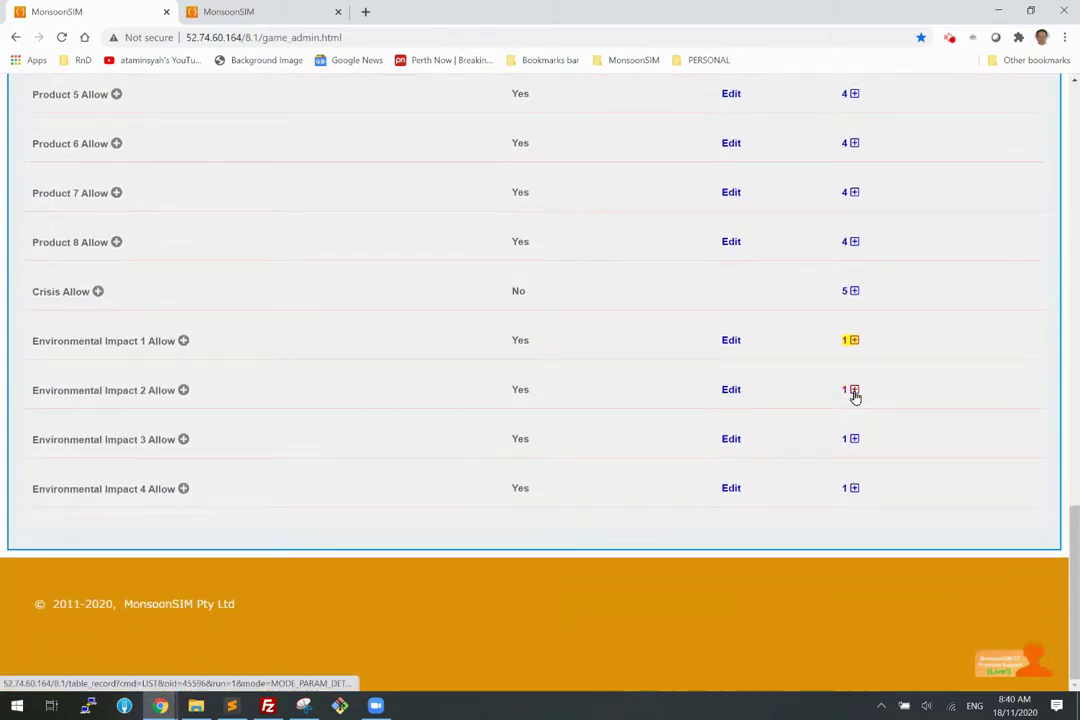
pyautogui.click(854, 390)
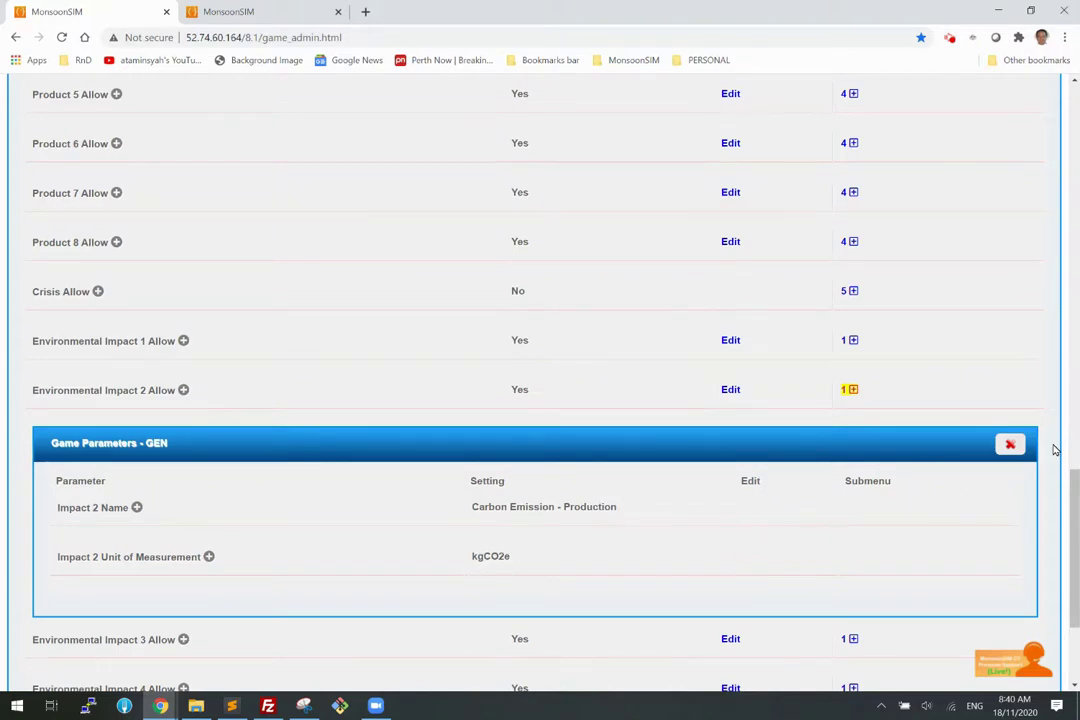
pyautogui.click(1012, 446)
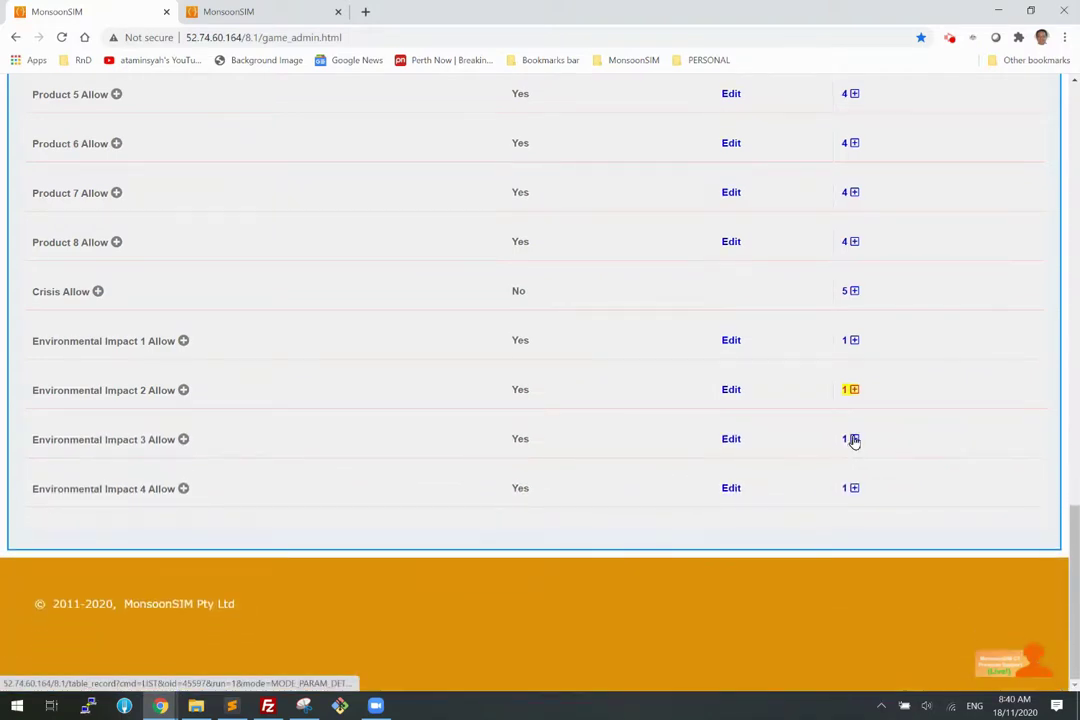
pyautogui.click(852, 440)
pyautogui.scroll(-2, 571, 440)
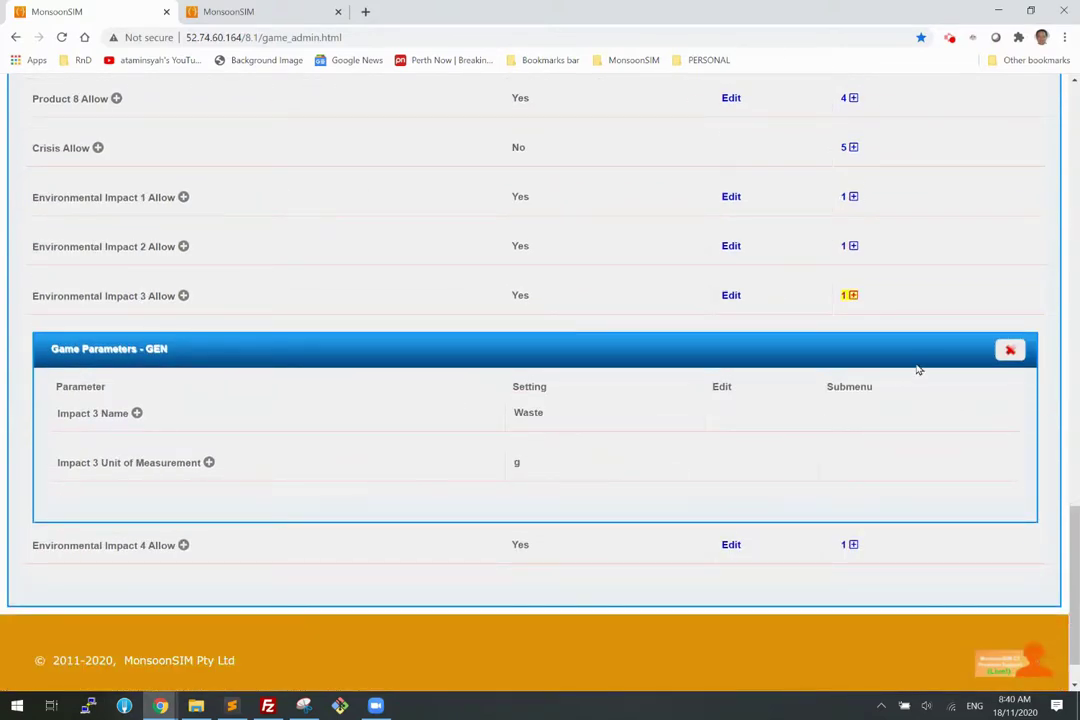
pyautogui.click(1010, 352)
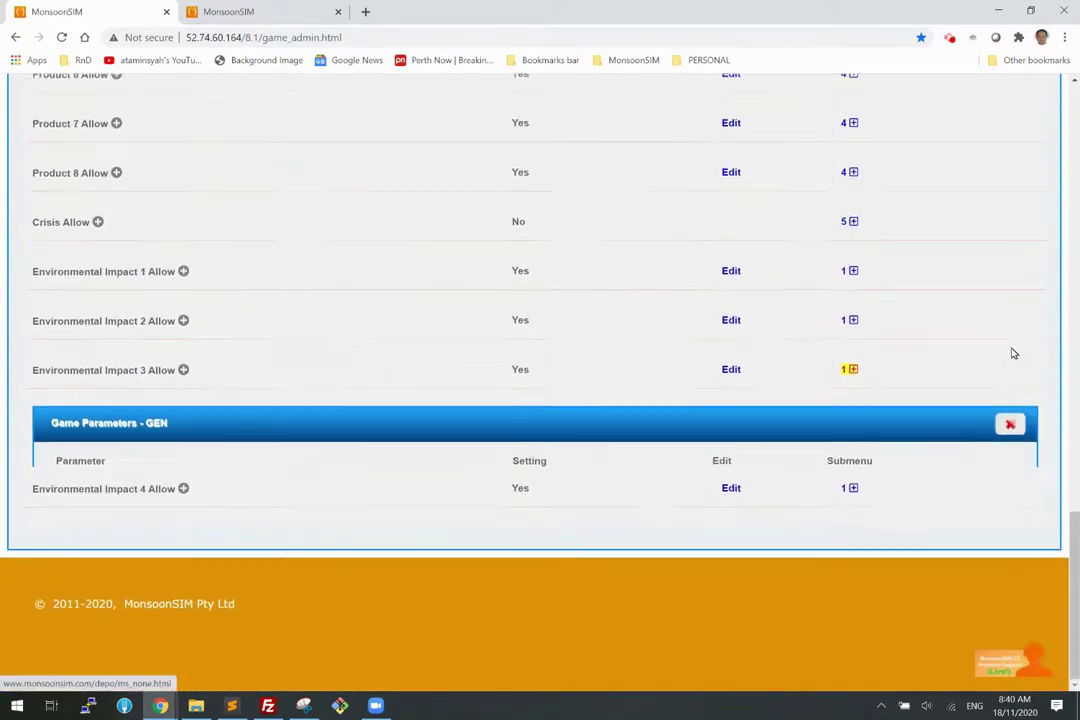
pyautogui.click(852, 490)
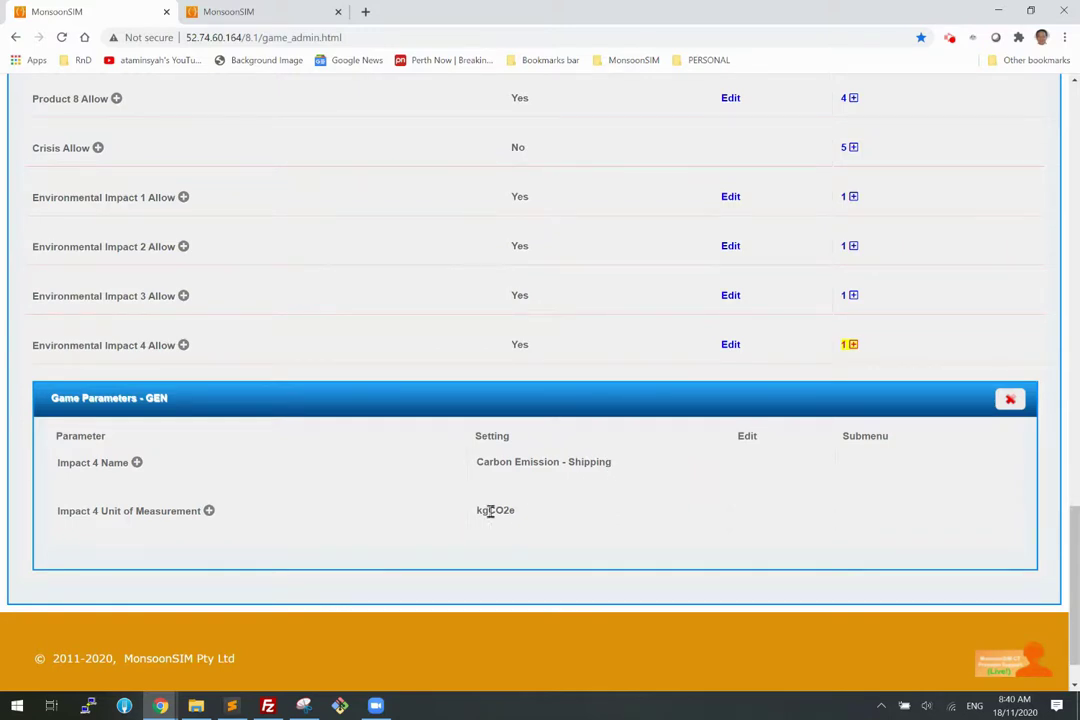
pyautogui.click(851, 441)
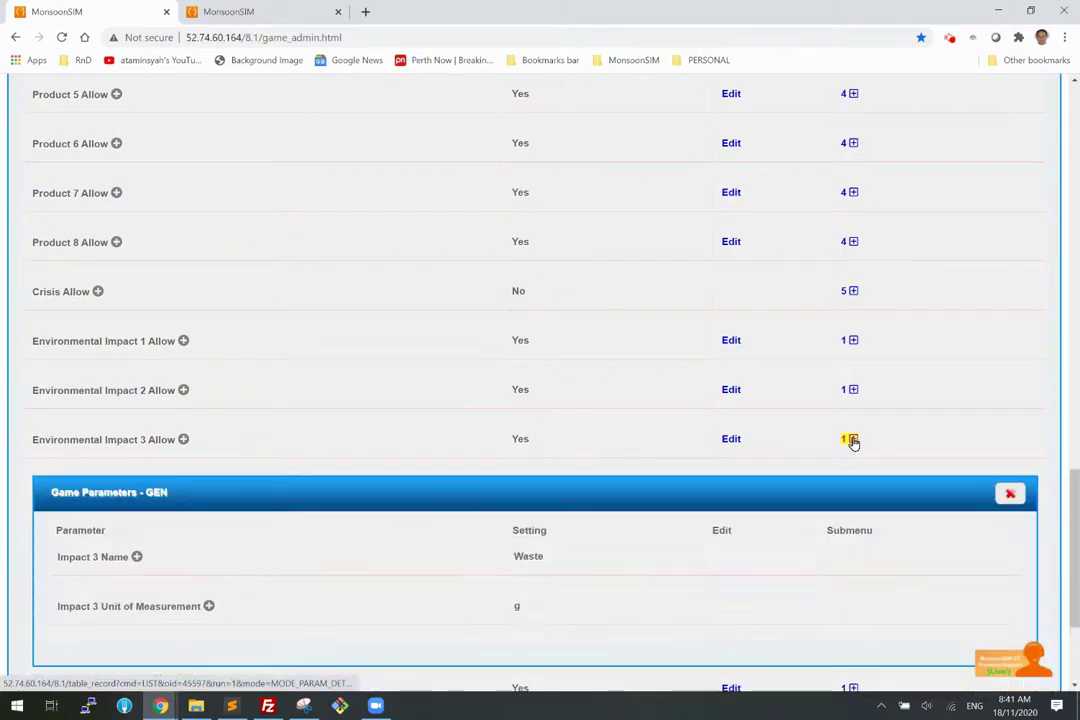
pyautogui.doubleClick(518, 556)
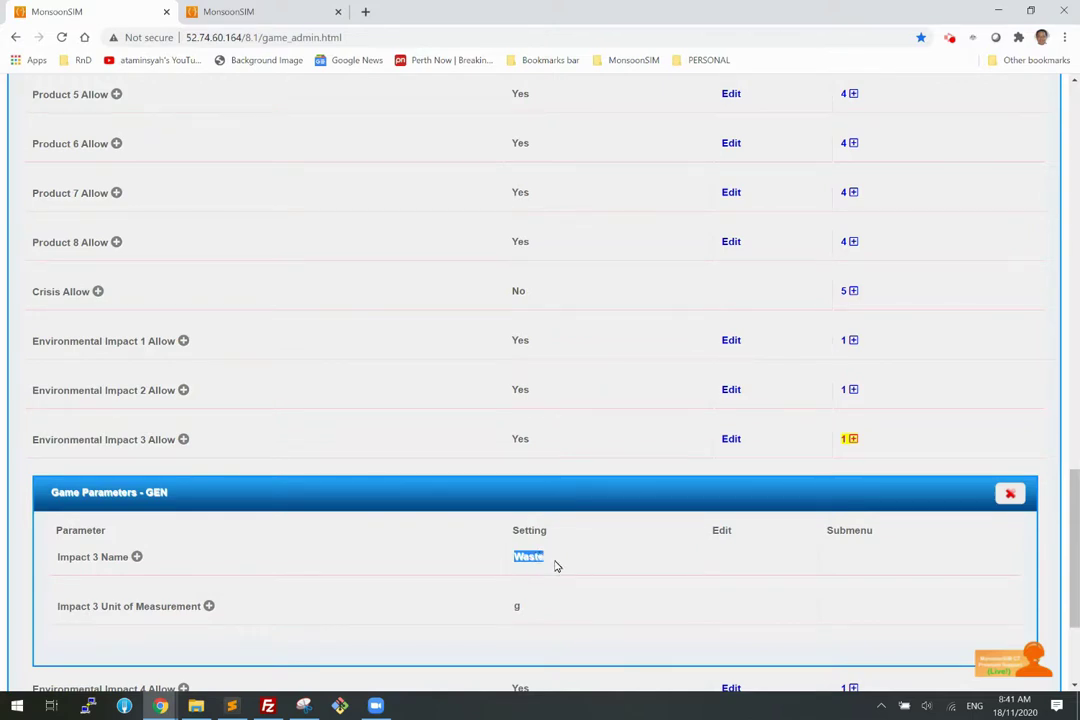
pyautogui.click(566, 403)
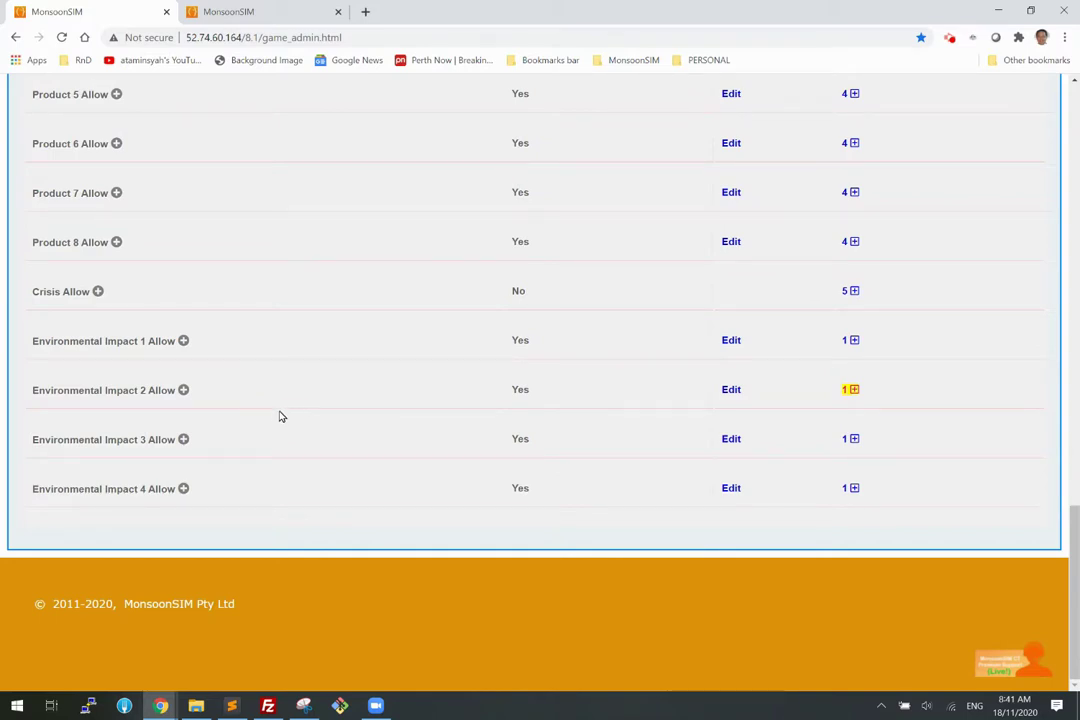
pyautogui.scroll(5, 366, 398)
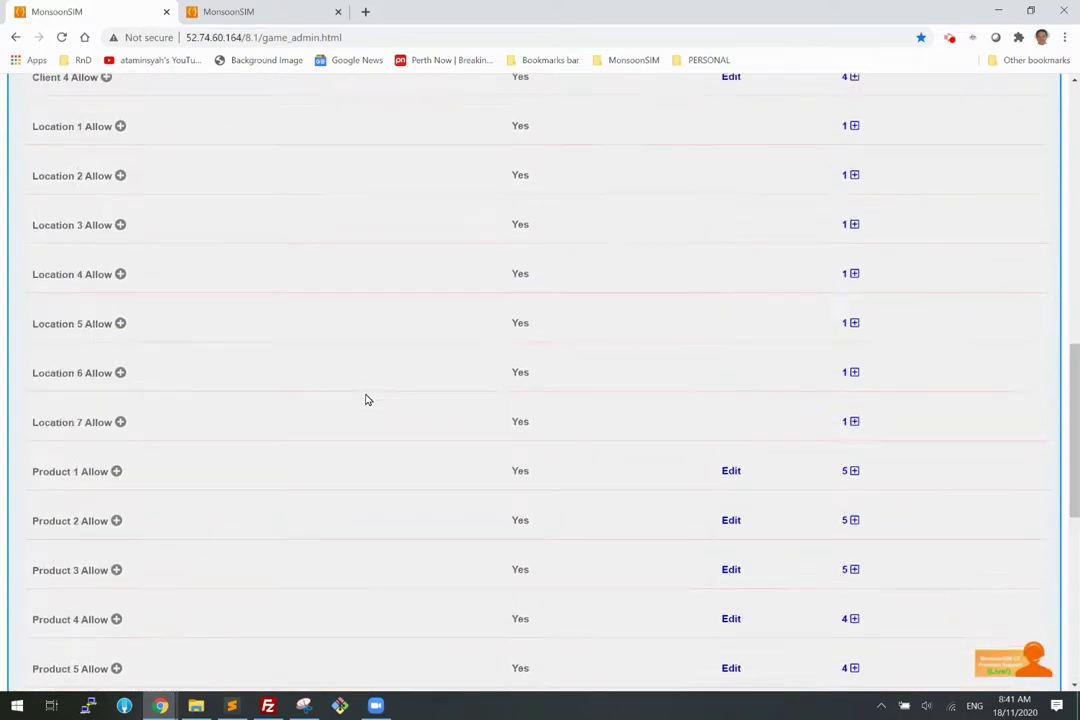
pyautogui.scroll(10, 366, 398)
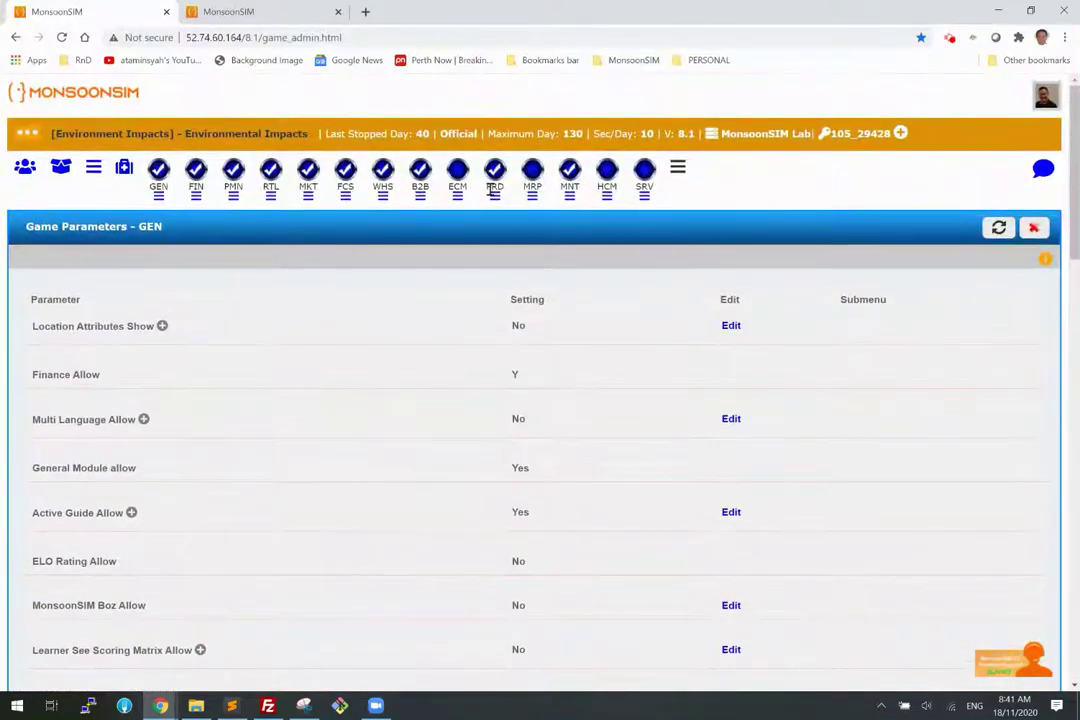
# Open the PRD game parameters and review Equipment 1's detailed parameters.
pyautogui.click(494, 190)
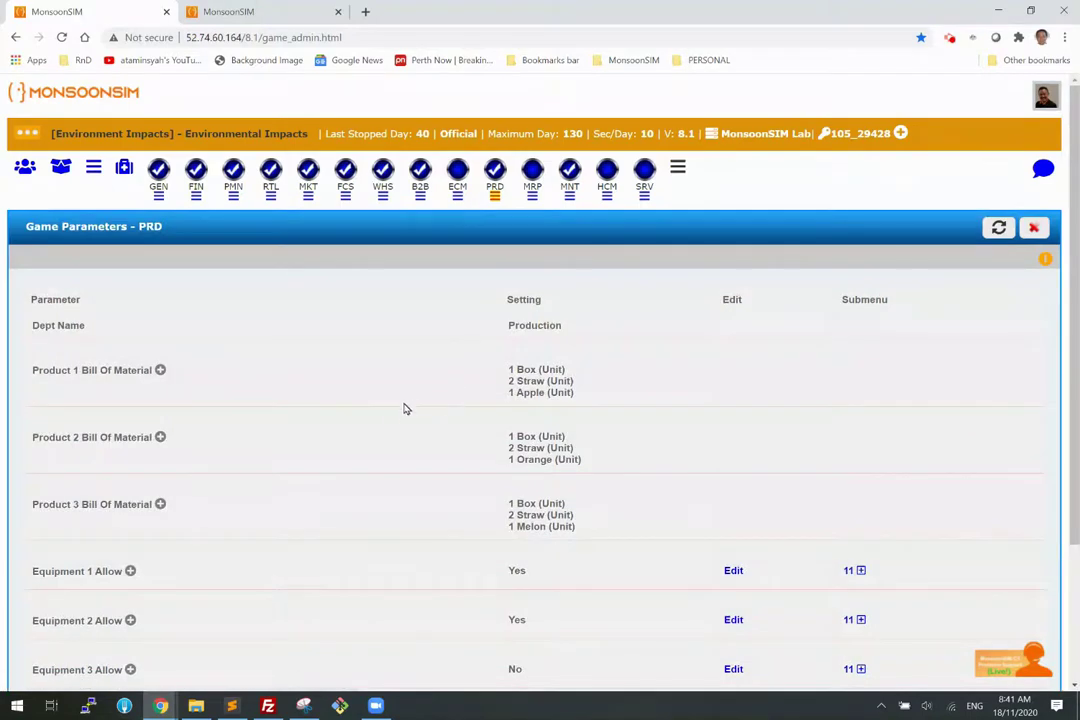
pyautogui.scroll(-3, 400, 412)
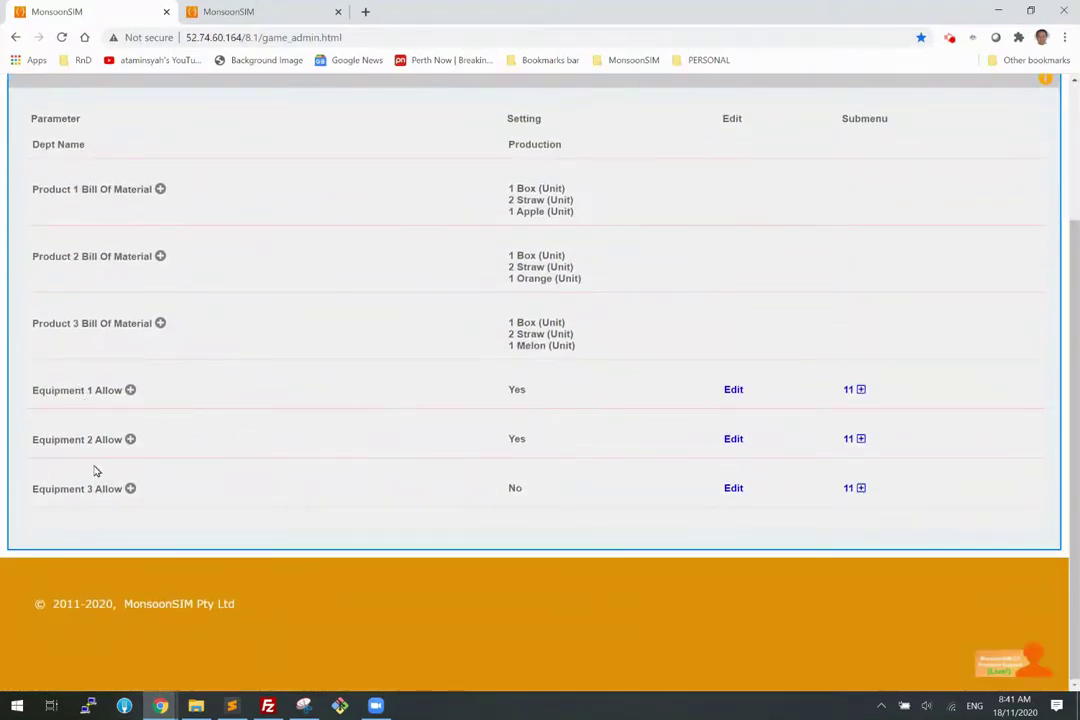
pyautogui.click(858, 390)
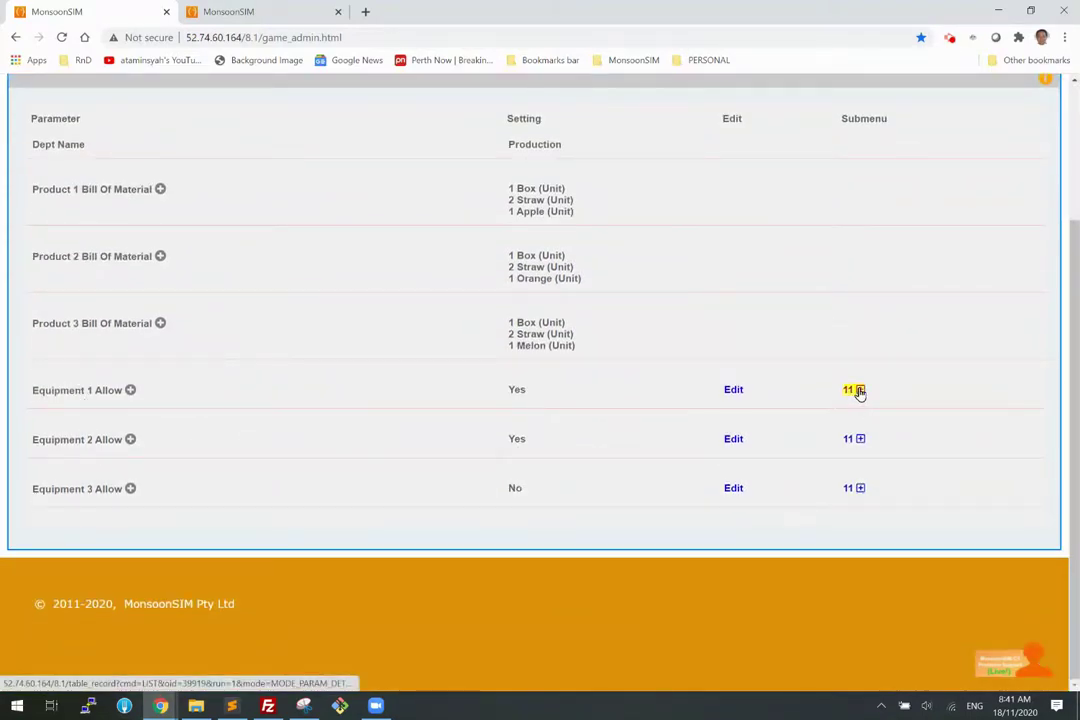
pyautogui.scroll(-3, 407, 532)
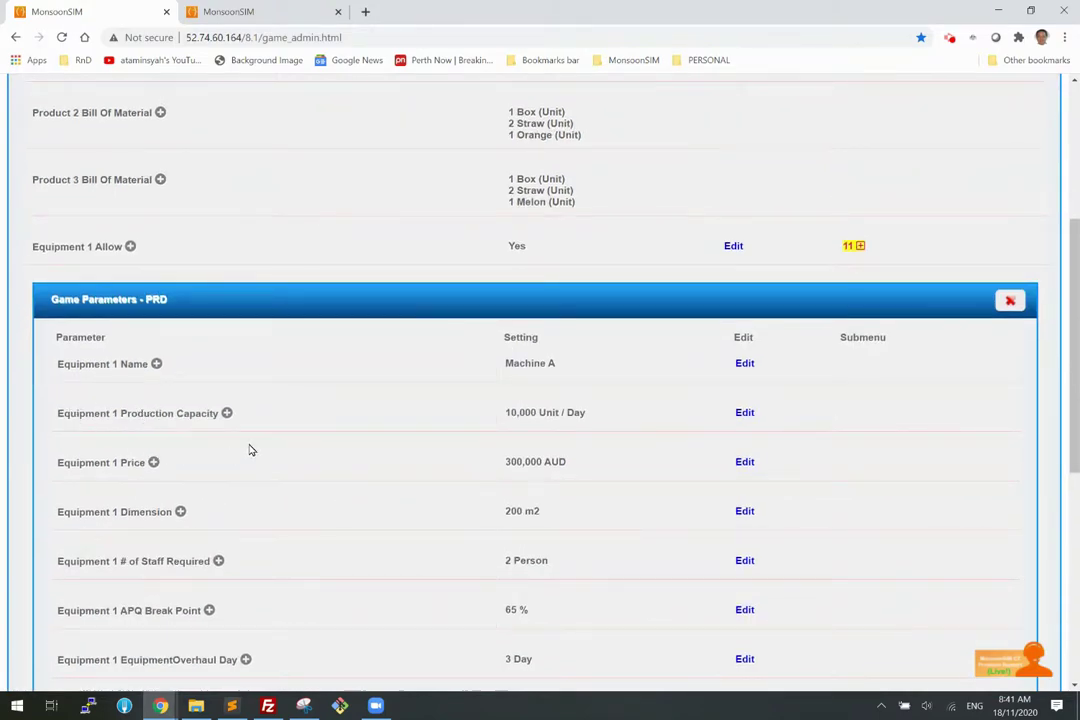
pyautogui.scroll(-6, 250, 448)
pyautogui.scroll(-2, 253, 447)
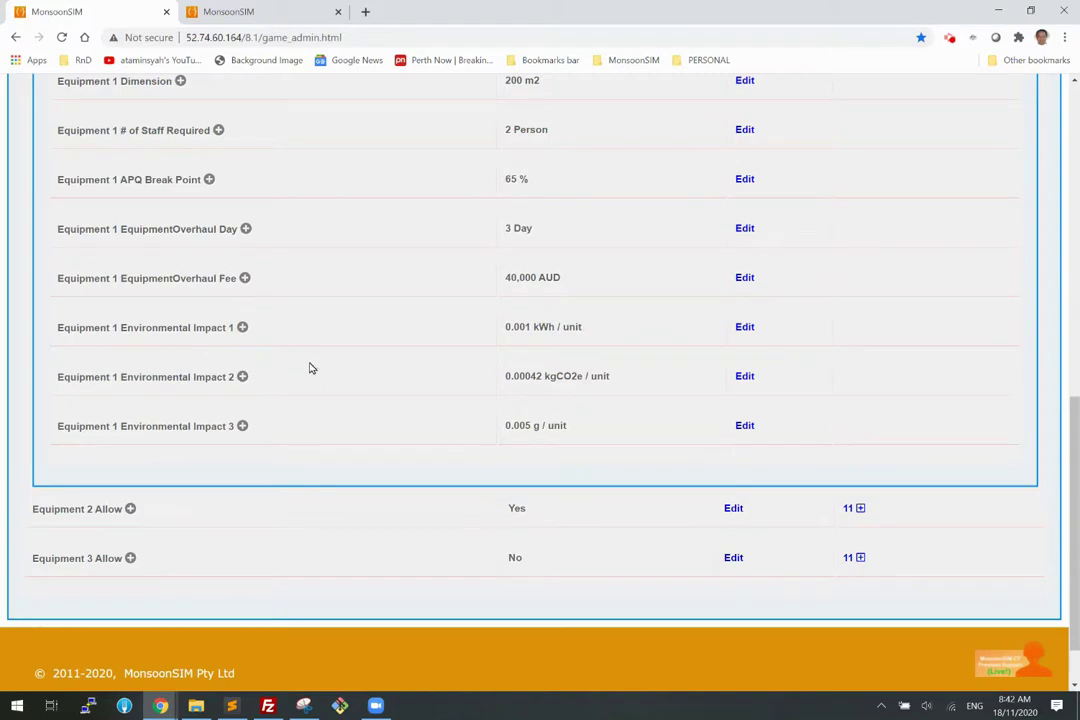
pyautogui.scroll(5, 439, 402)
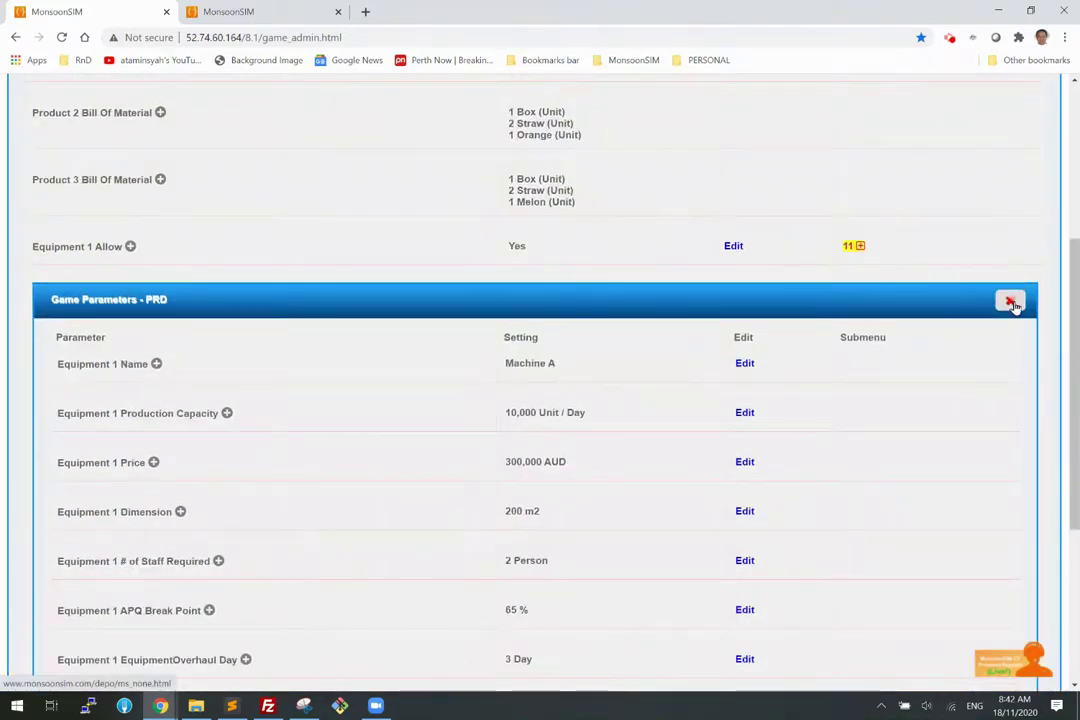
pyautogui.click(1011, 302)
# Review Equipment 2's parameters, highlighting its Impact 2 emission value, then go to the WHS parameters.
pyautogui.click(861, 441)
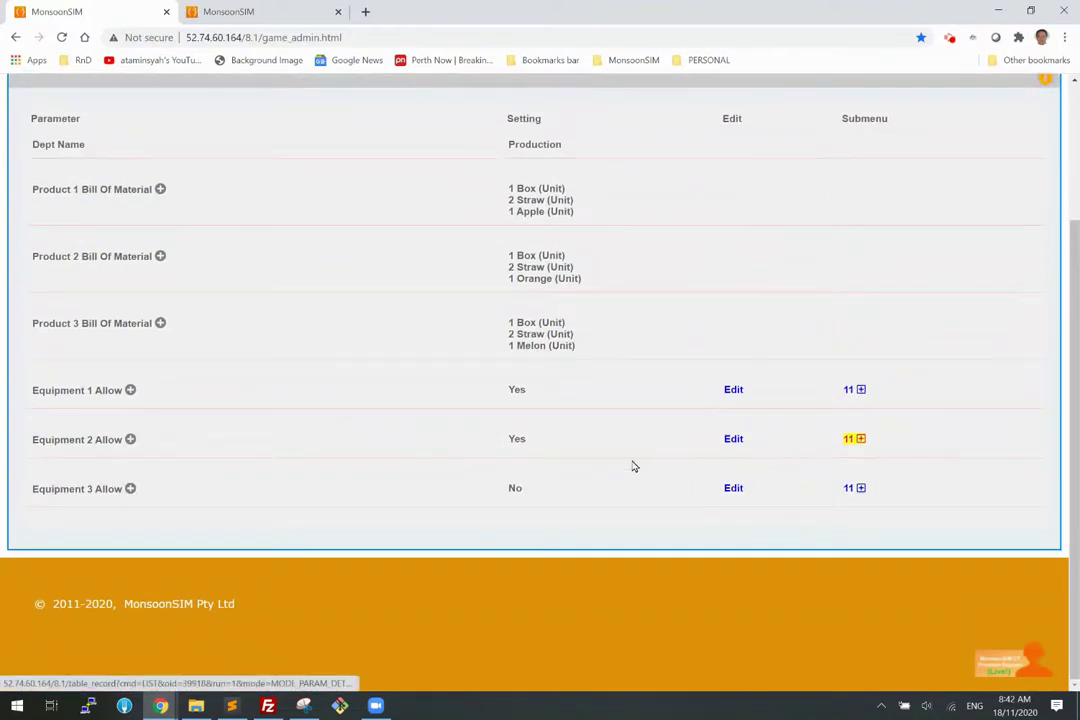
pyautogui.scroll(-5, 603, 470)
pyautogui.moveTo(497, 519); pyautogui.dragTo(562, 519)
pyautogui.moveTo(501, 569); pyautogui.dragTo(582, 566)
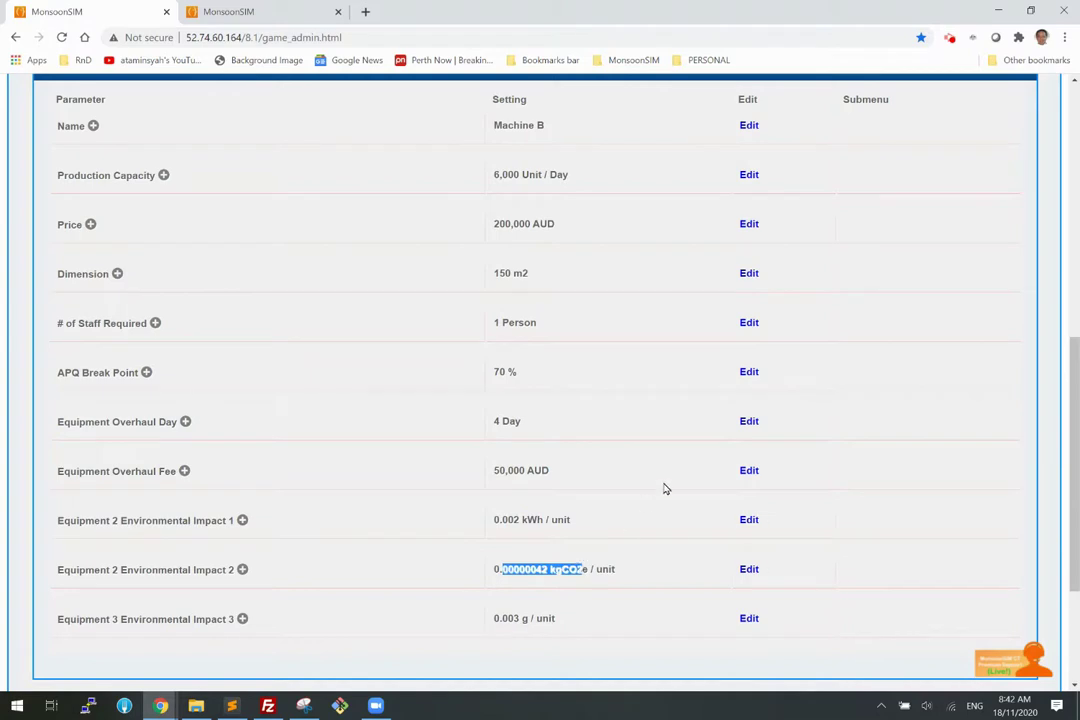
pyautogui.scroll(2, 666, 489)
pyautogui.scroll(2, 666, 489)
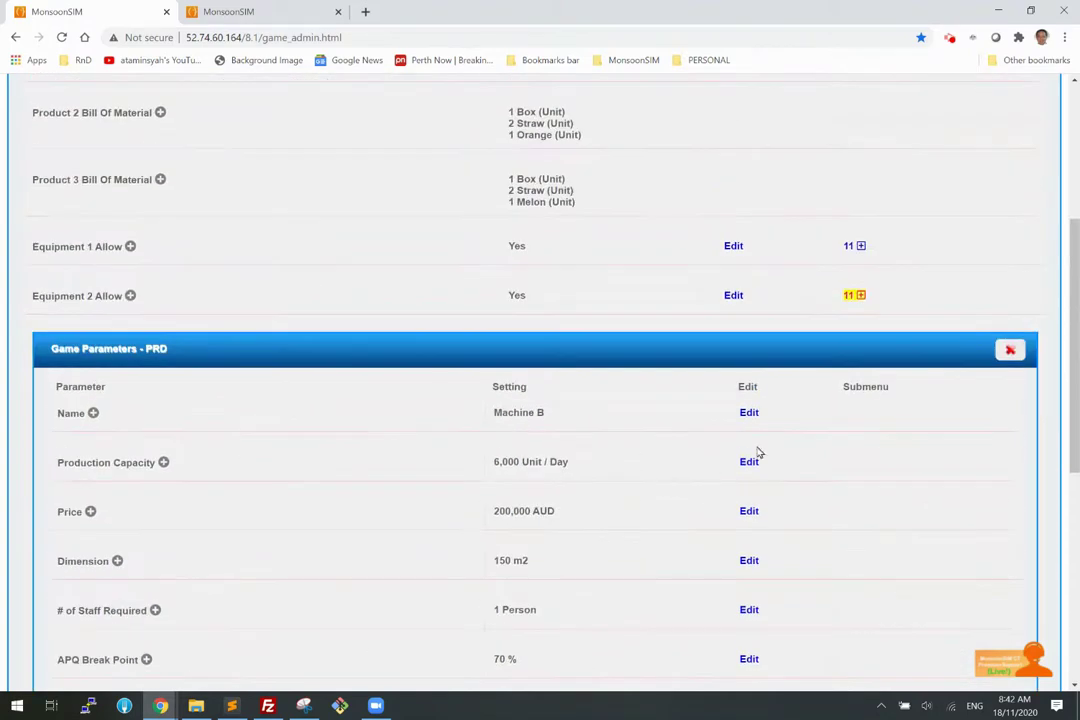
pyautogui.click(1016, 351)
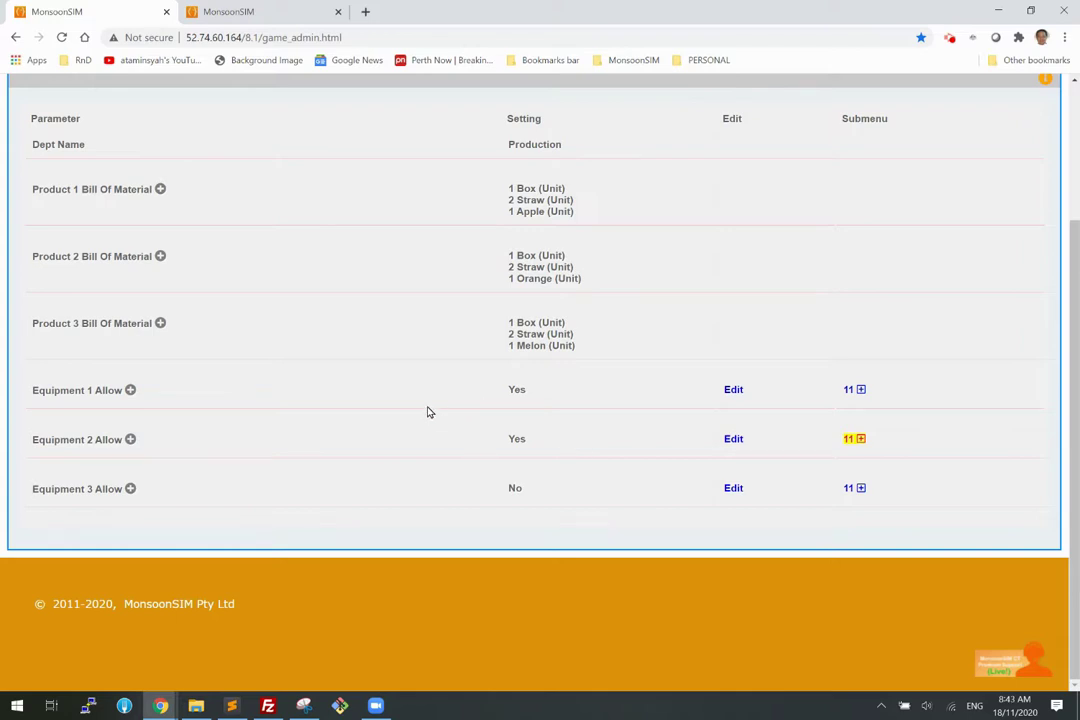
pyautogui.scroll(3, 428, 412)
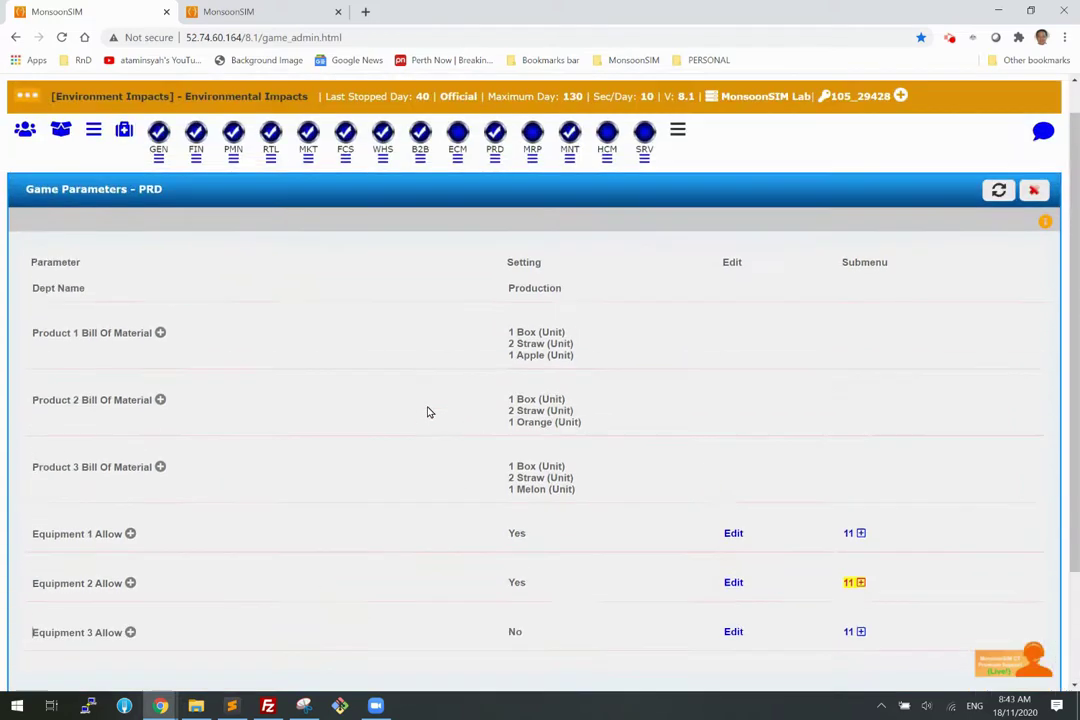
pyautogui.click(385, 164)
# Highlight the Shipping Environmental Impact value of 0.001 kgCO2e/km, close WHS, and open the More Menu.
pyautogui.scroll(-1, 437, 373)
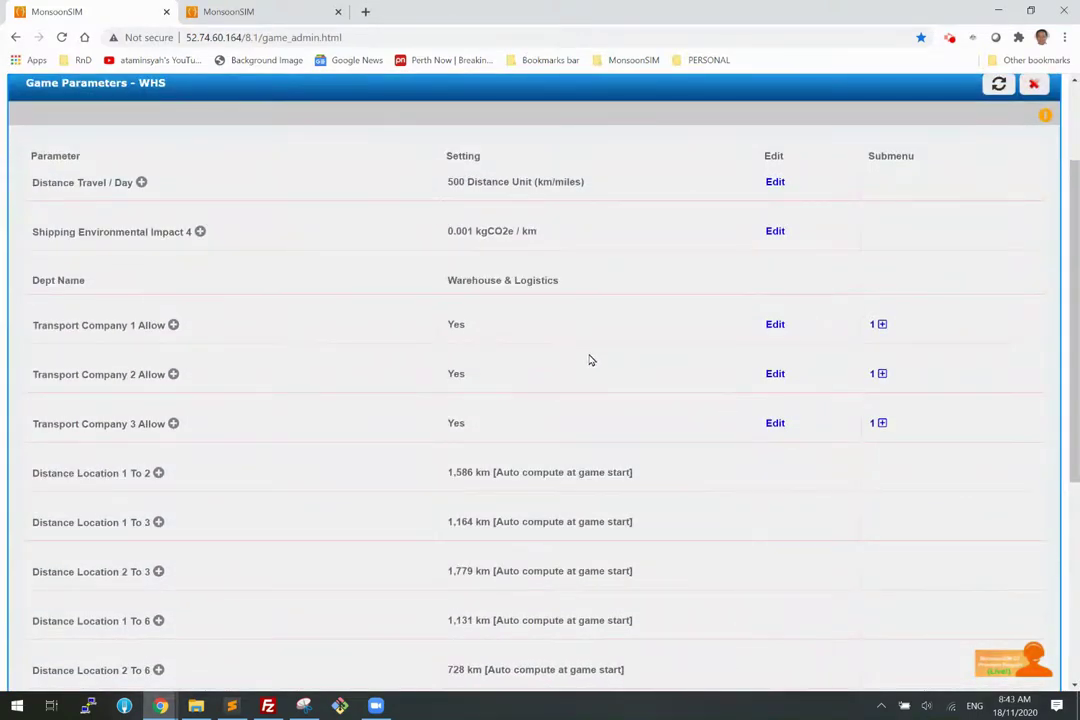
pyautogui.moveTo(32, 232); pyautogui.dragTo(183, 233)
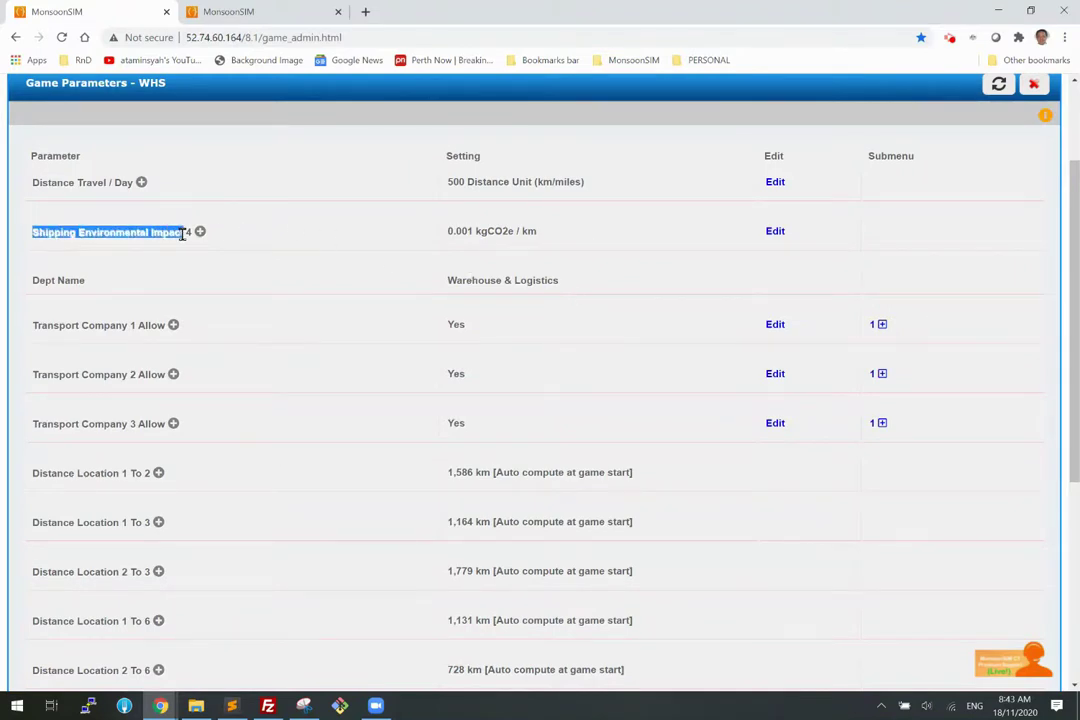
pyautogui.doubleClick(466, 233)
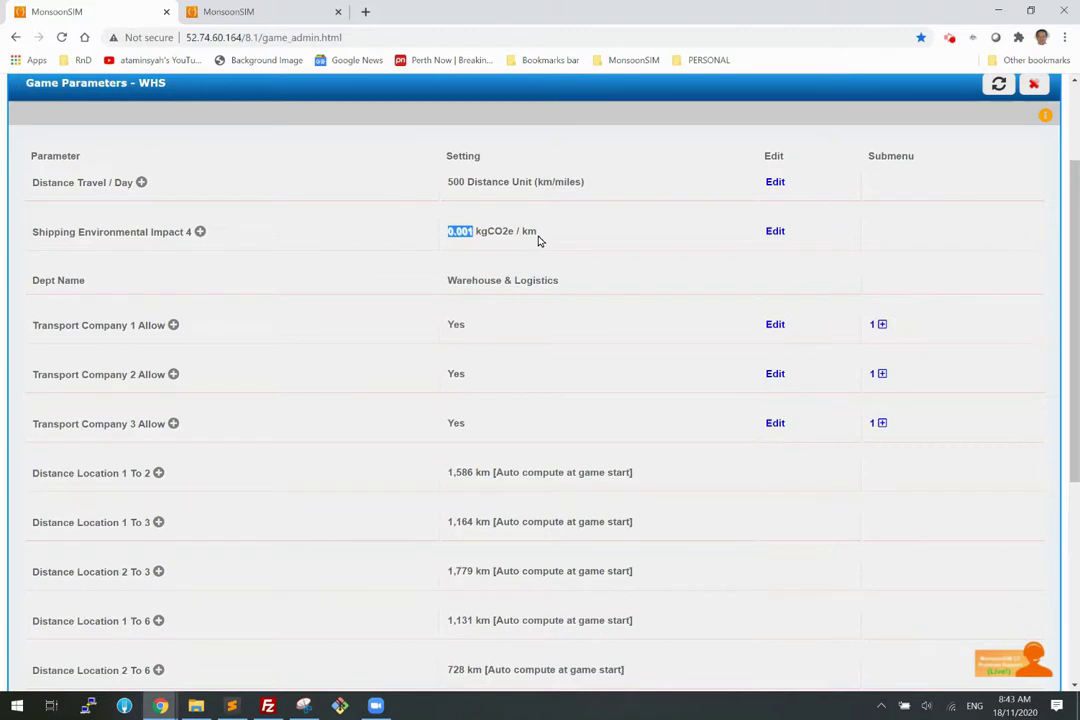
pyautogui.scroll(2, 545, 240)
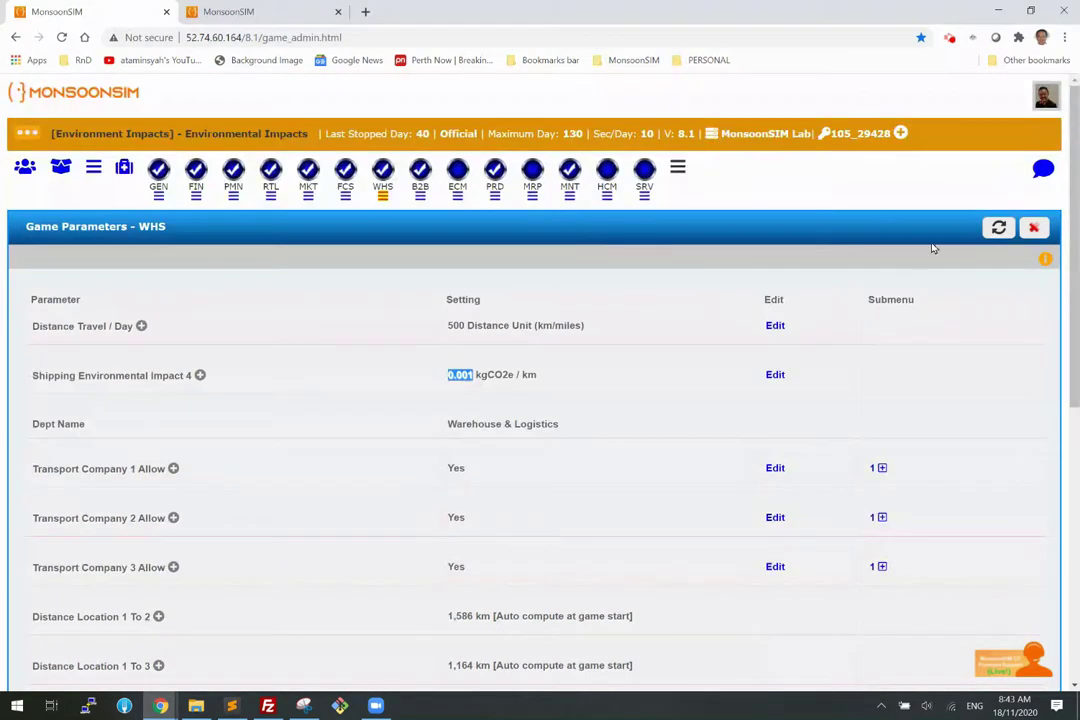
pyautogui.click(1036, 228)
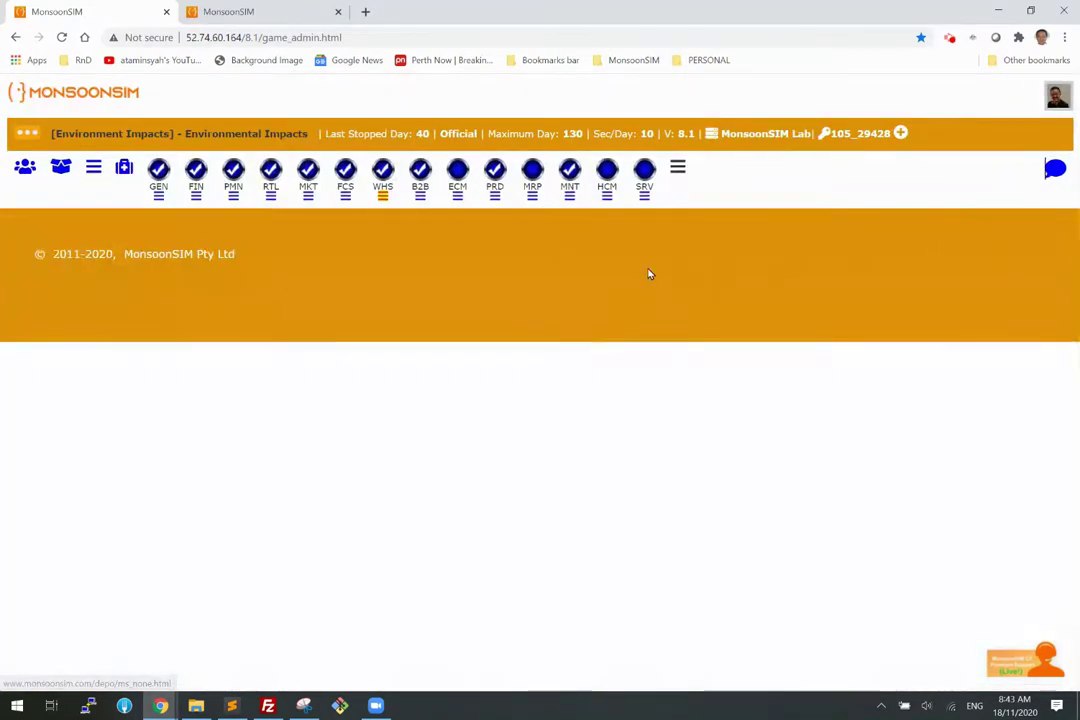
pyautogui.click(93, 172)
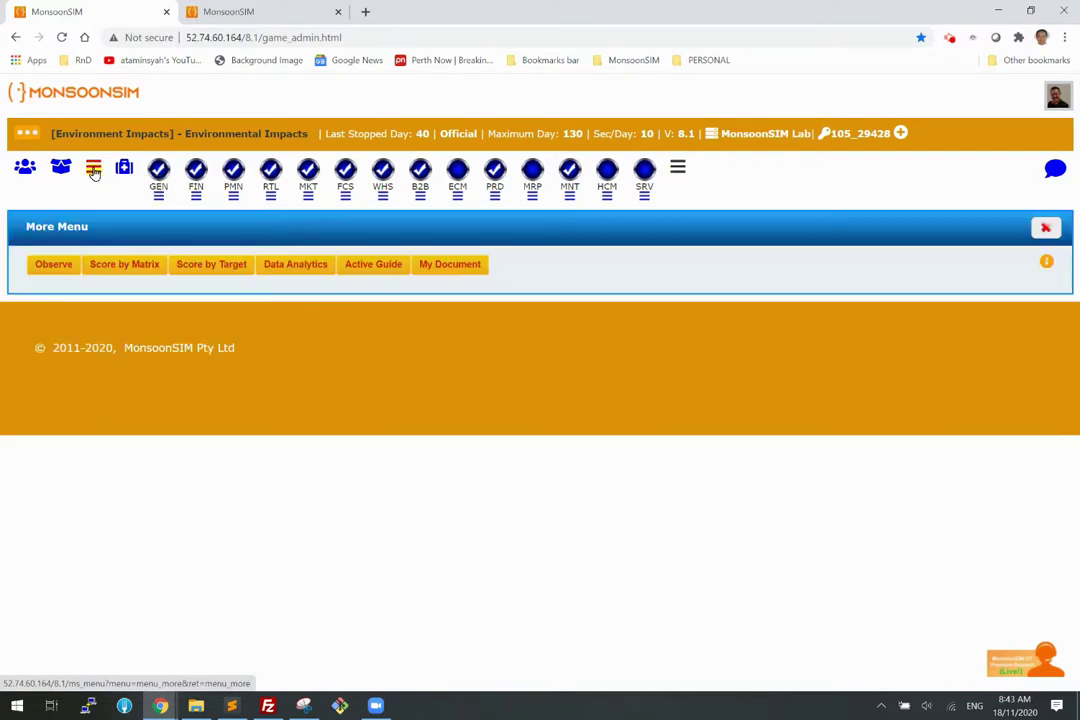
# Display the Environmental observation charts through Observe's chart selection.
pyautogui.click(47, 264)
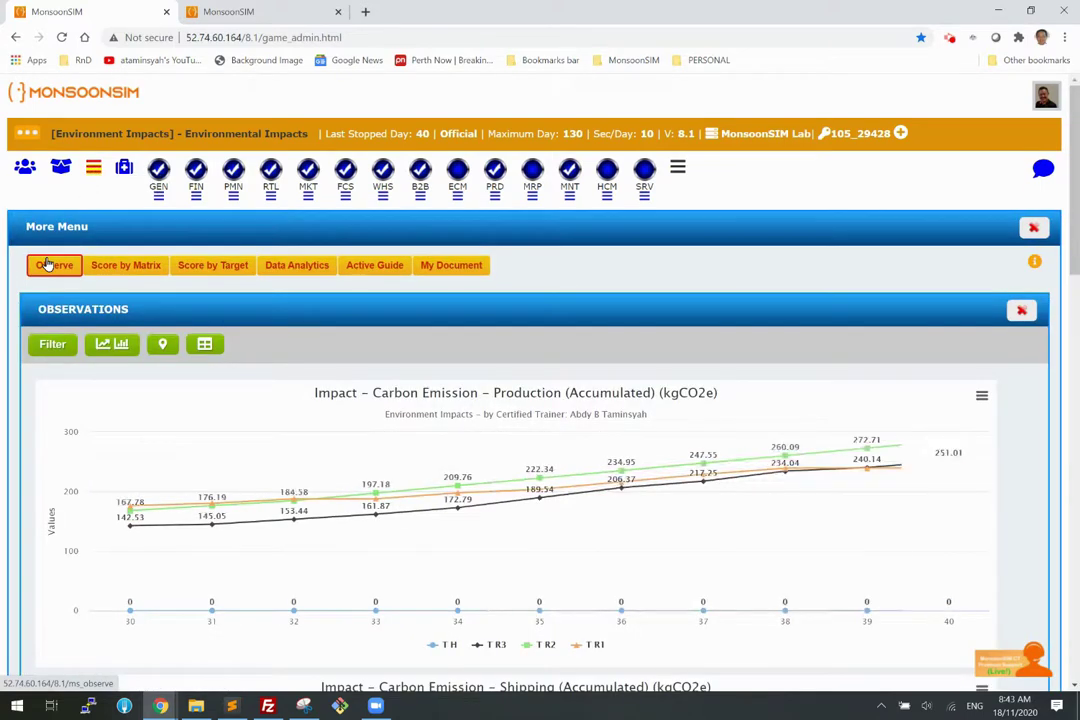
pyautogui.click(112, 344)
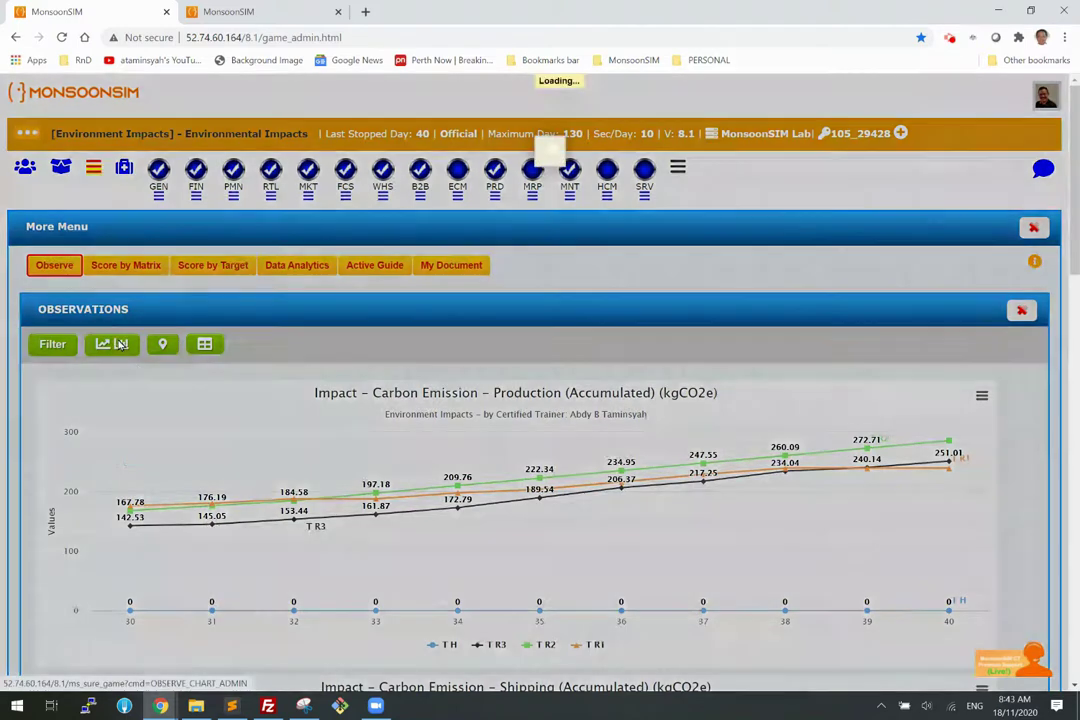
pyautogui.click(425, 227)
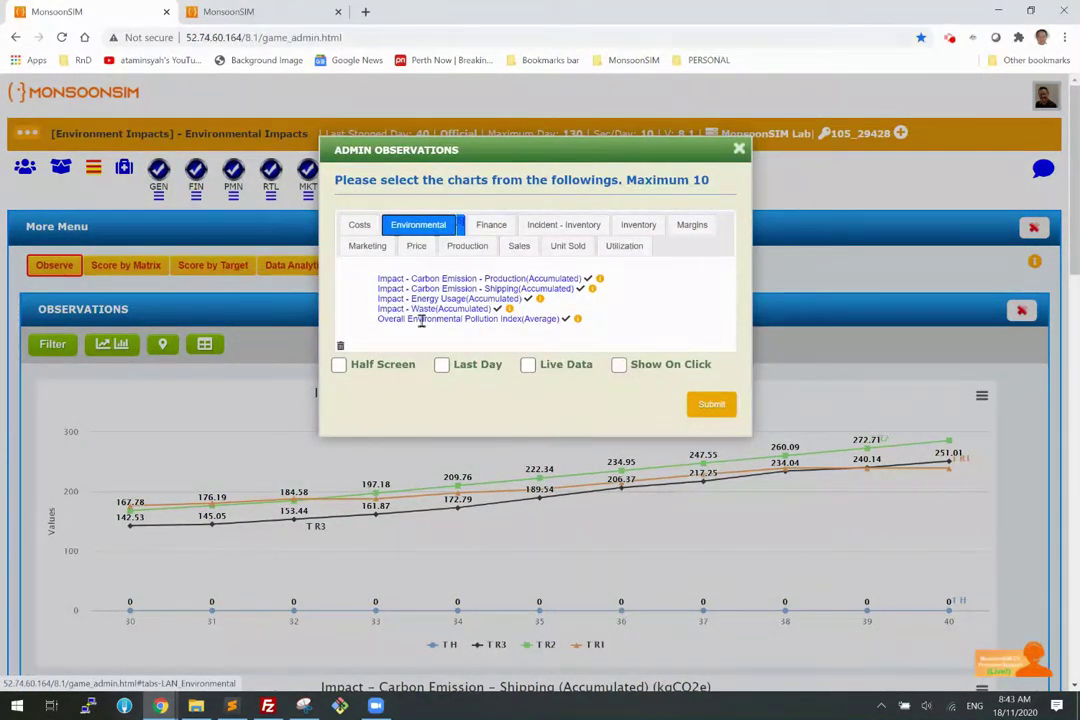
pyautogui.click(710, 404)
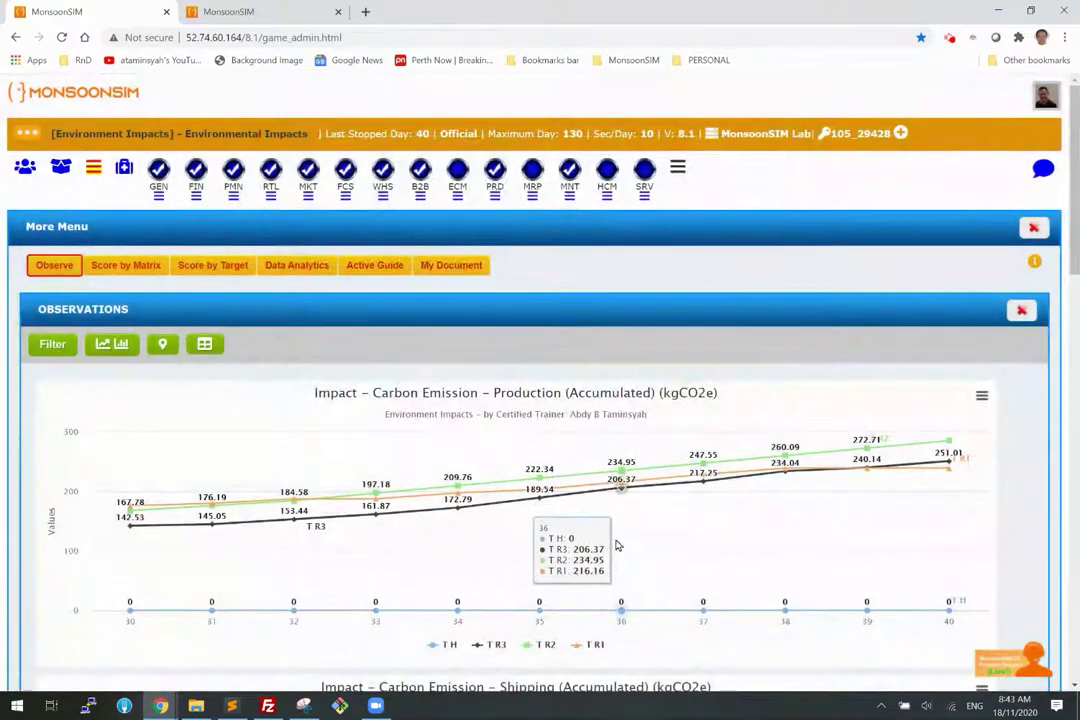
# Toggle each team on the production carbon emission chart, leaving T R1 hidden.
pyautogui.scroll(-3, 617, 547)
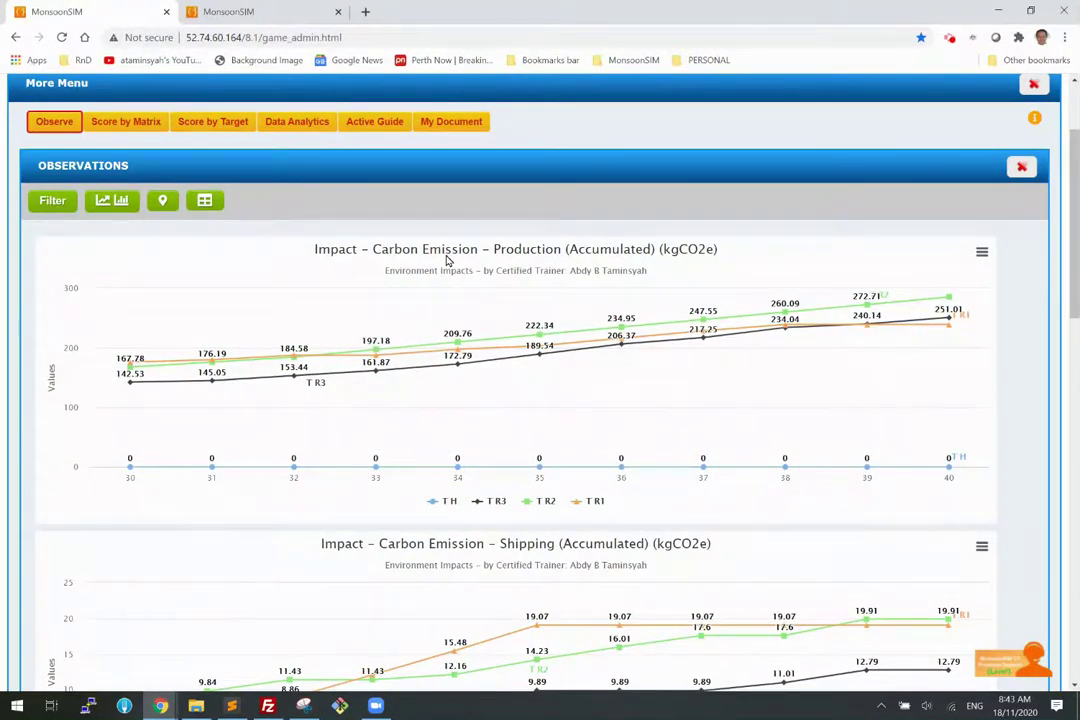
pyautogui.click(447, 504)
pyautogui.click(447, 504)
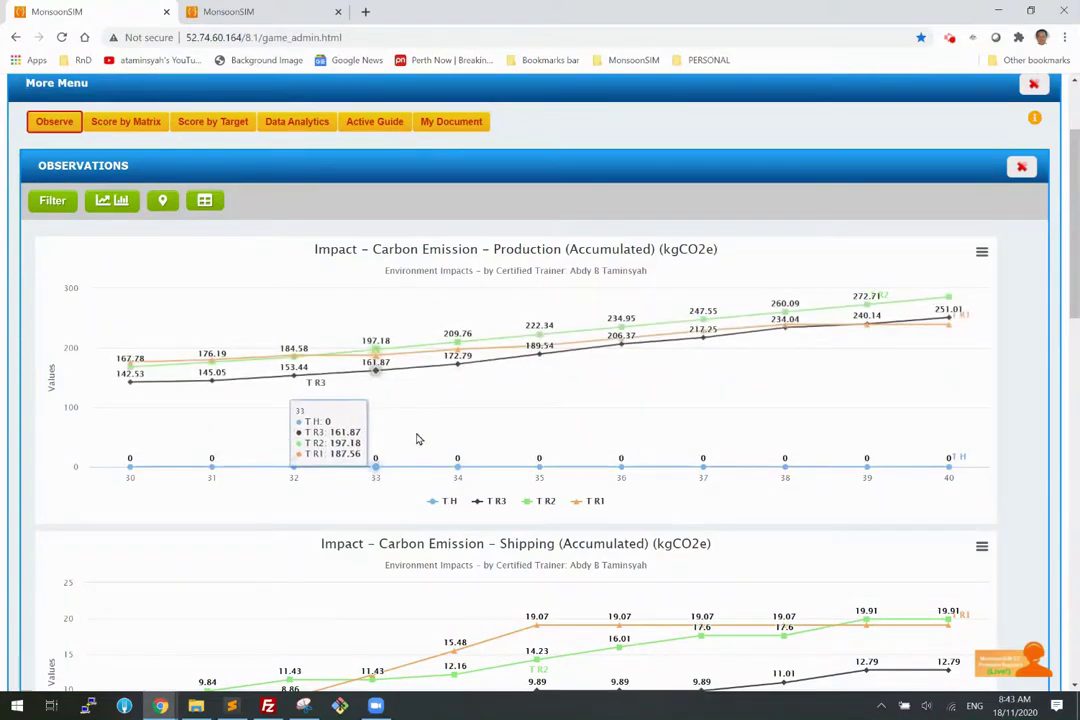
pyautogui.click(499, 504)
pyautogui.click(500, 505)
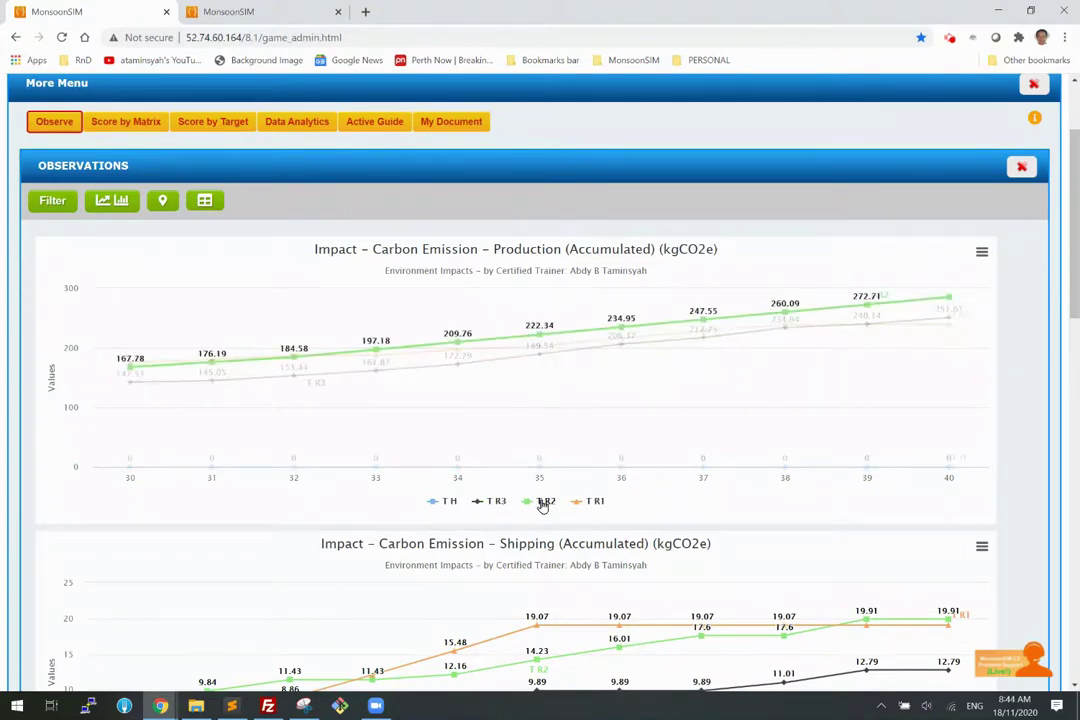
pyautogui.click(544, 505)
pyautogui.click(544, 505)
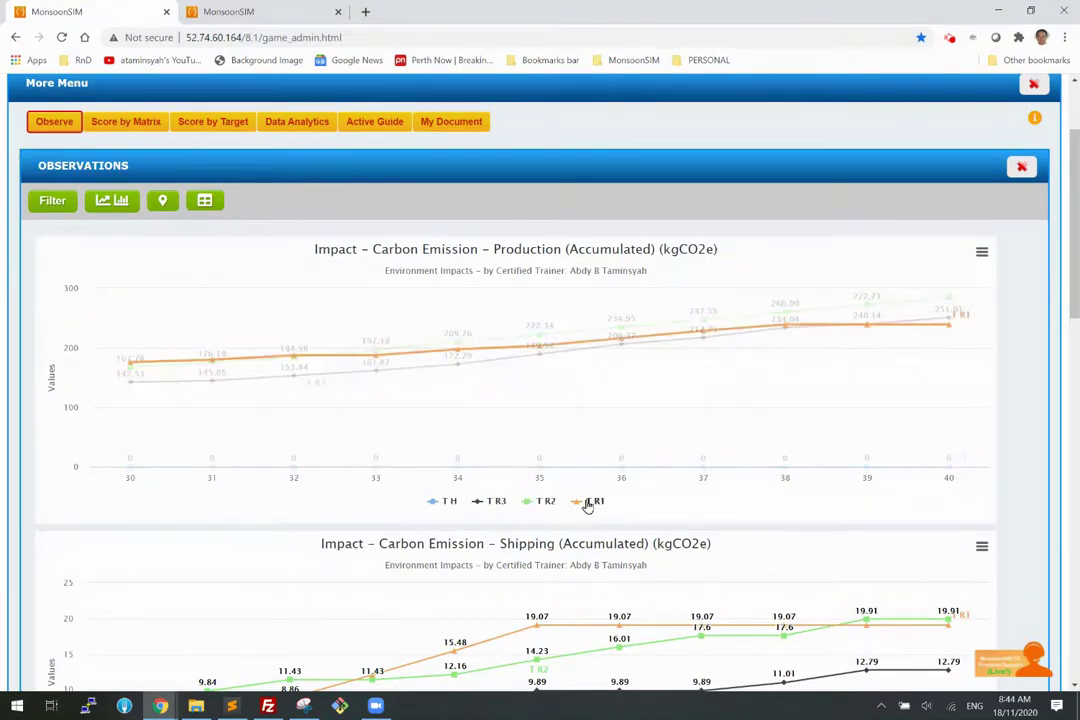
pyautogui.click(590, 504)
pyautogui.click(590, 504)
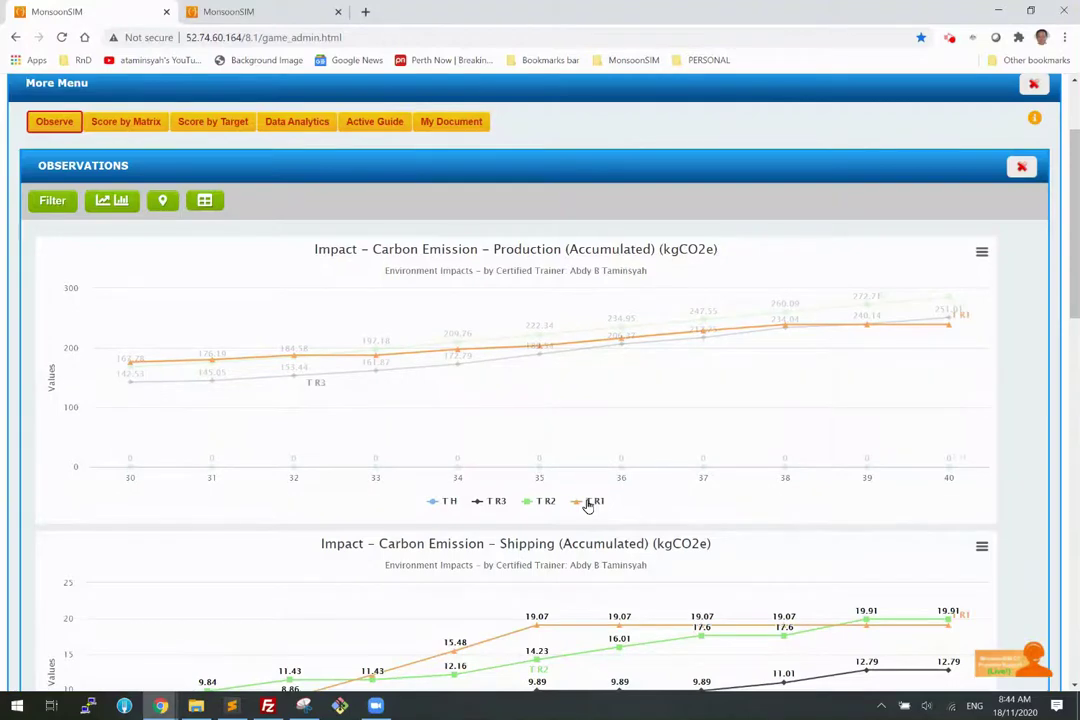
pyautogui.click(590, 504)
# Toggle T H, T R3, T R2 and T R1 on the shipping emission chart, leaving all shown.
pyautogui.scroll(-3, 650, 472)
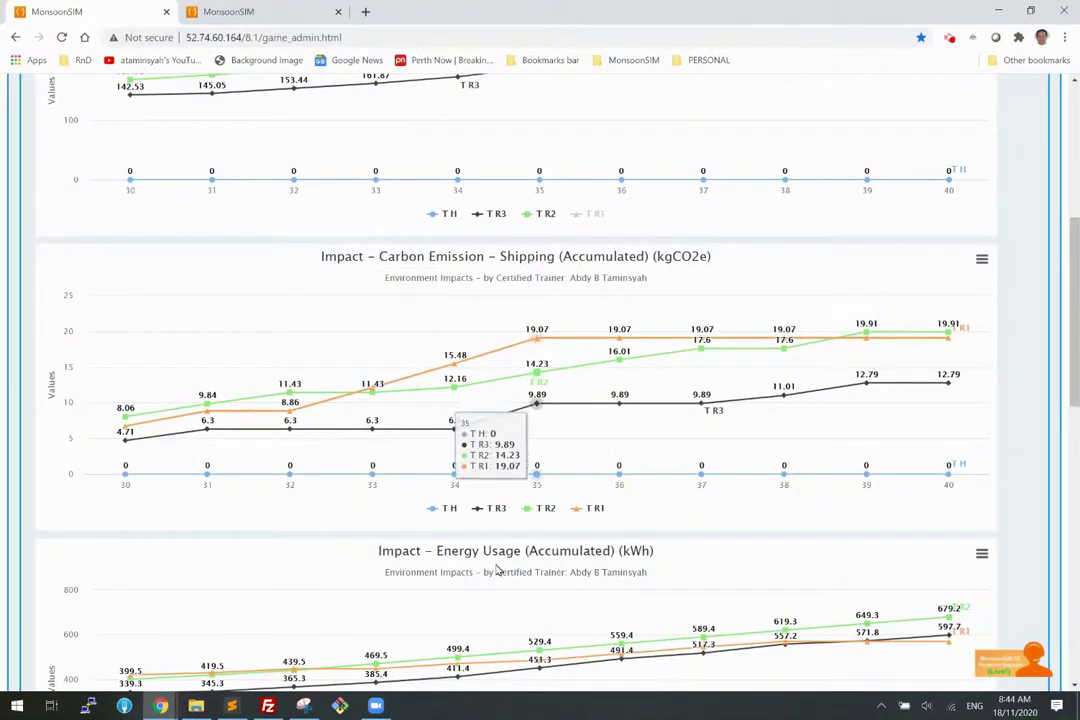
pyautogui.click(447, 509)
pyautogui.click(448, 509)
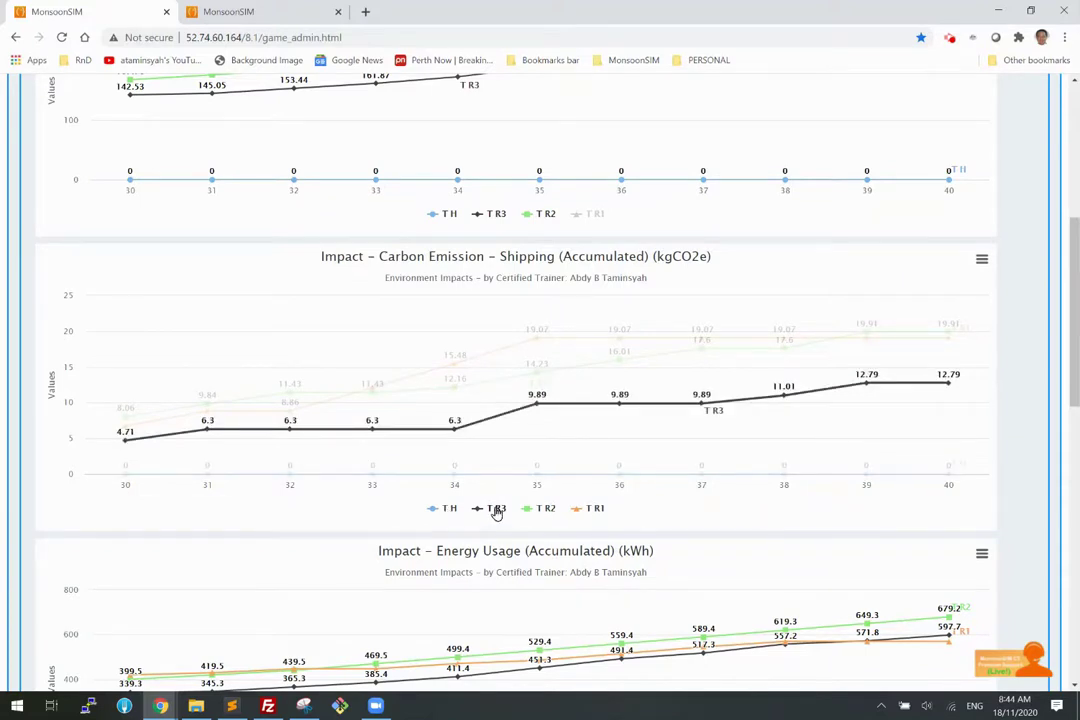
pyautogui.click(495, 509)
pyautogui.click(497, 510)
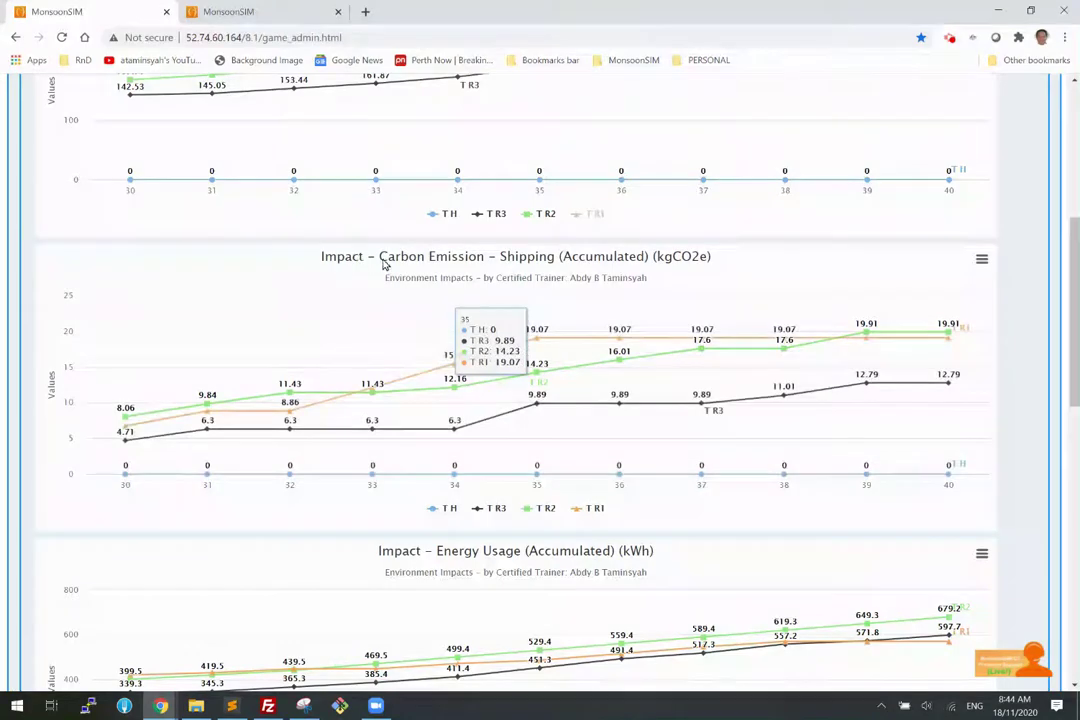
pyautogui.click(546, 510)
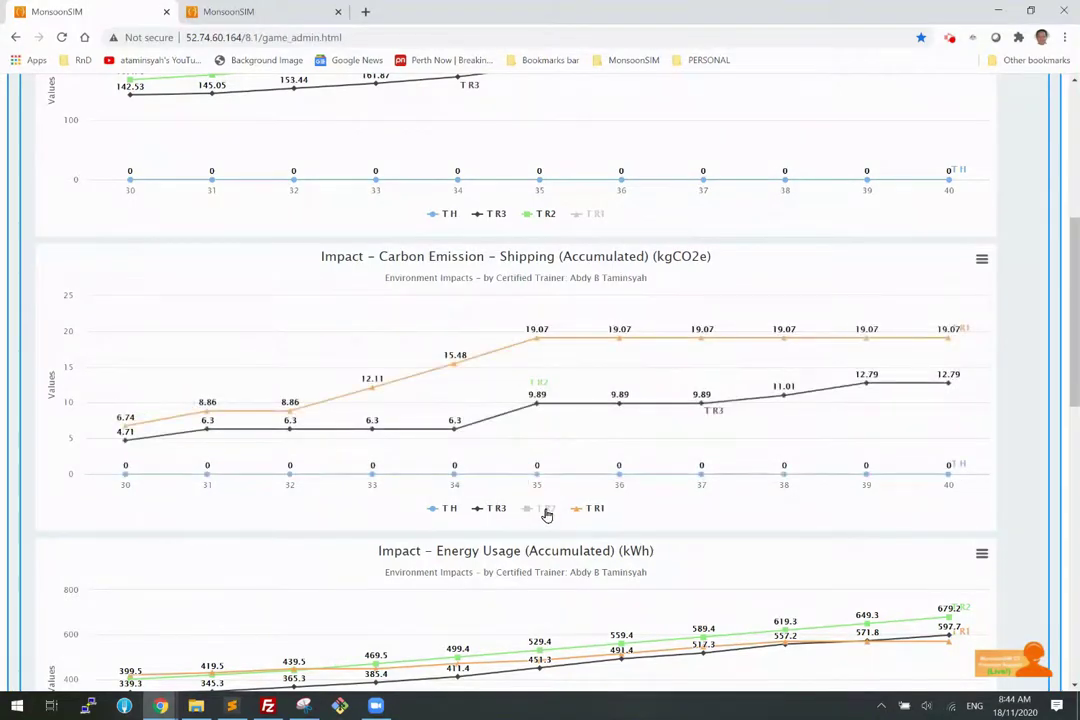
pyautogui.click(546, 511)
pyautogui.click(600, 511)
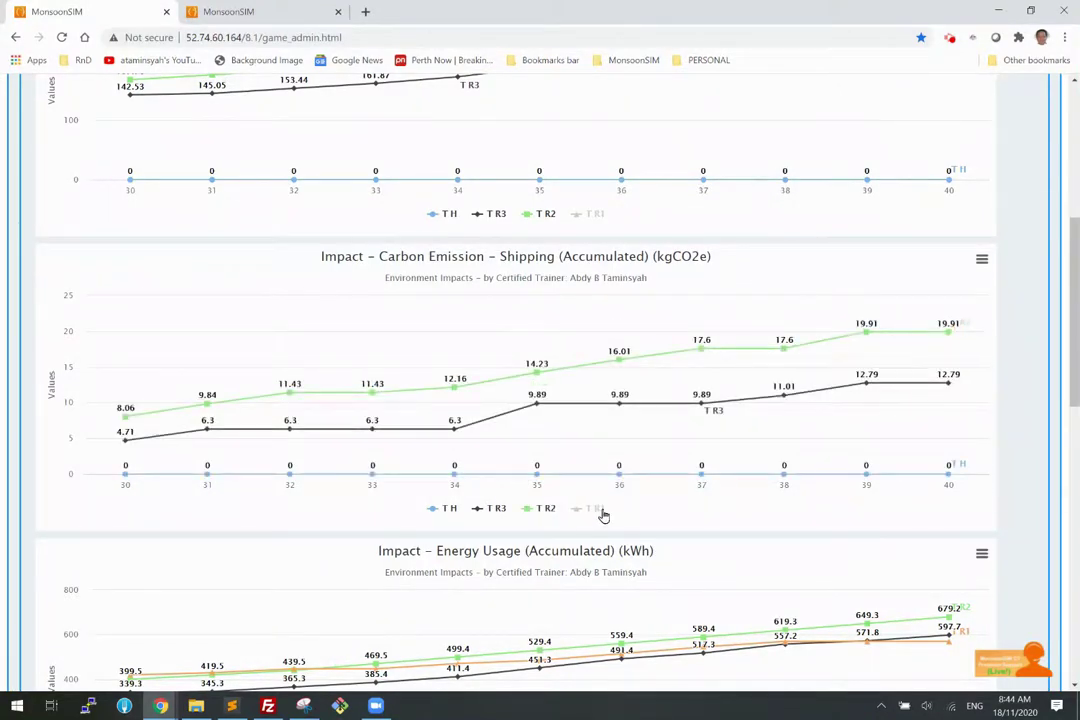
pyautogui.click(604, 511)
pyautogui.scroll(-2, 612, 513)
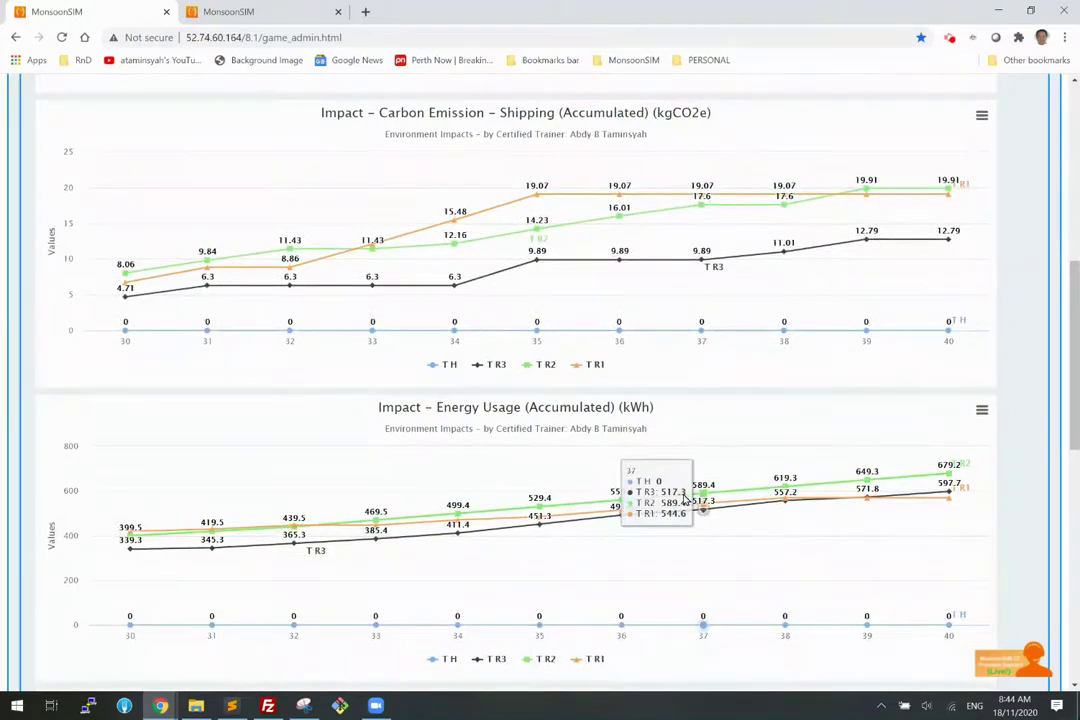
# Scroll to the Overall Environmental Pollution Index chart showing T R2 37.2, T R1 32.3, T R3 30.5.
pyautogui.scroll(-4, 552, 542)
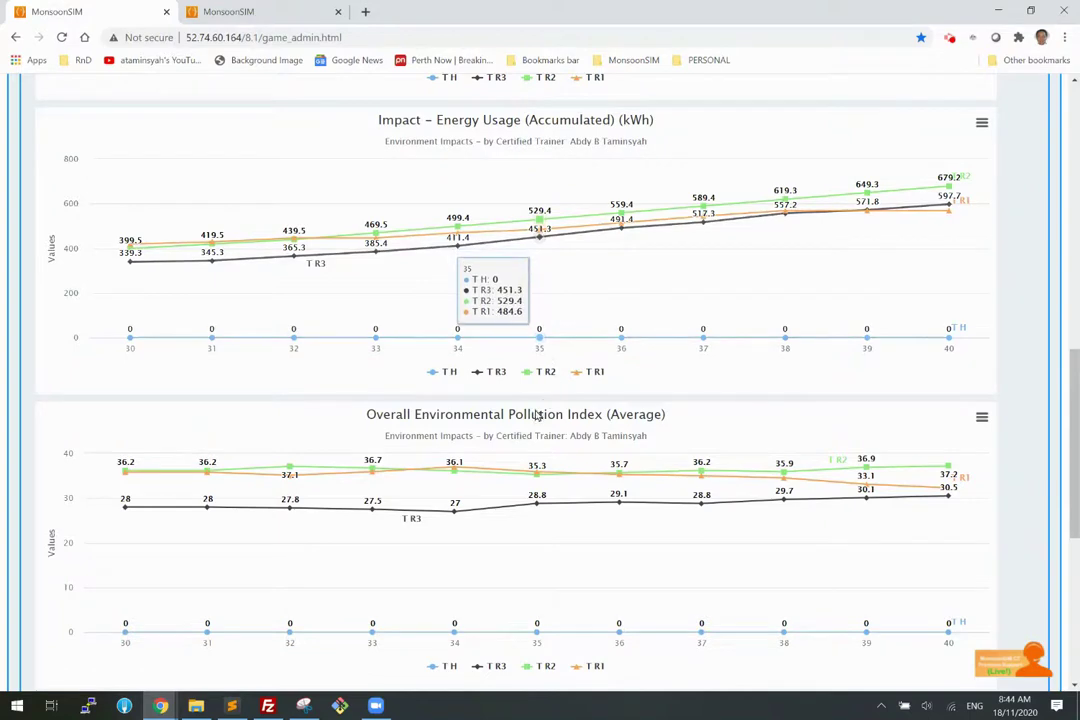
pyautogui.scroll(-2, 208, 392)
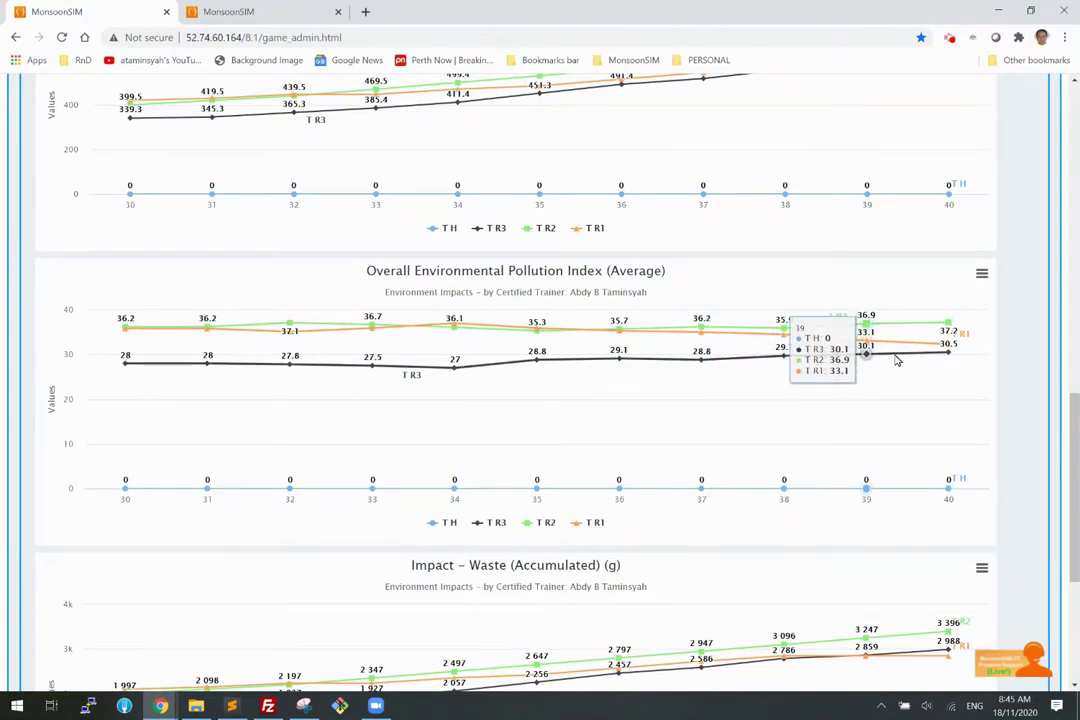
pyautogui.scroll(-3, 824, 550)
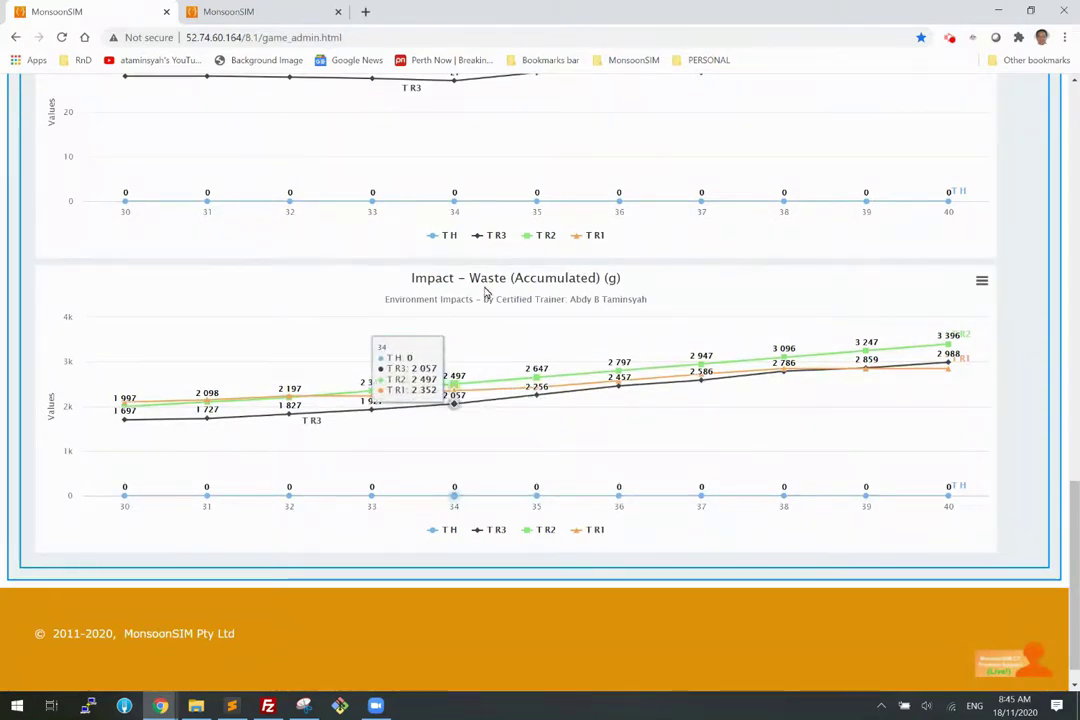
pyautogui.scroll(2, 490, 300)
pyautogui.scroll(2, 567, 408)
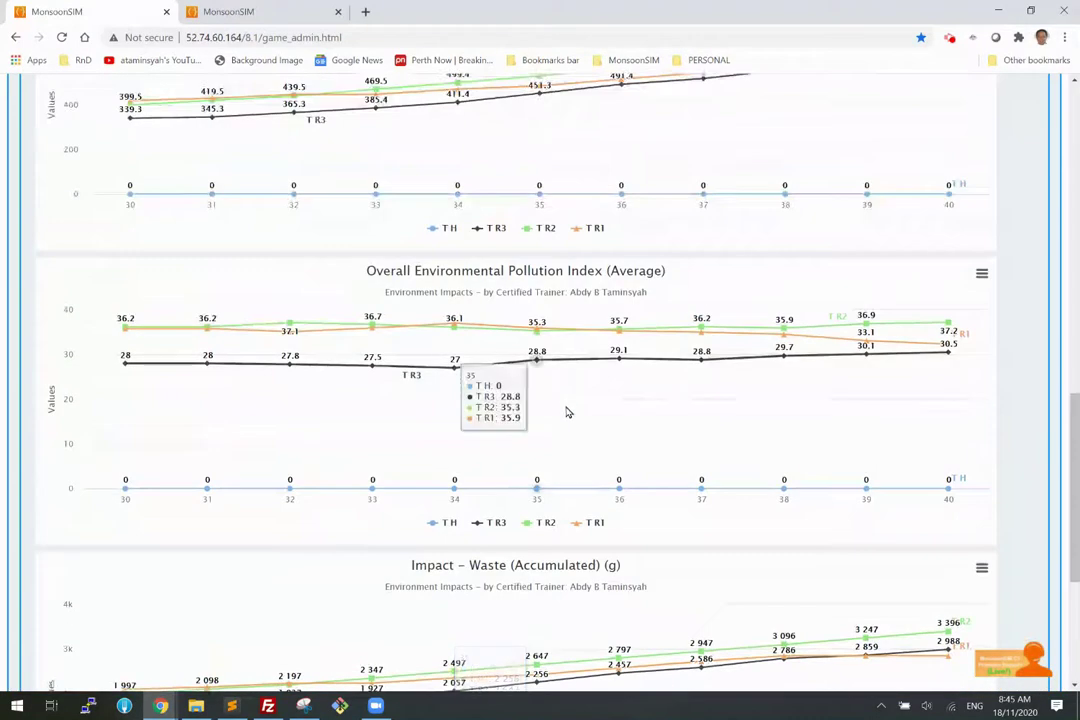
pyautogui.scroll(3, 532, 545)
pyautogui.scroll(2, 500, 150)
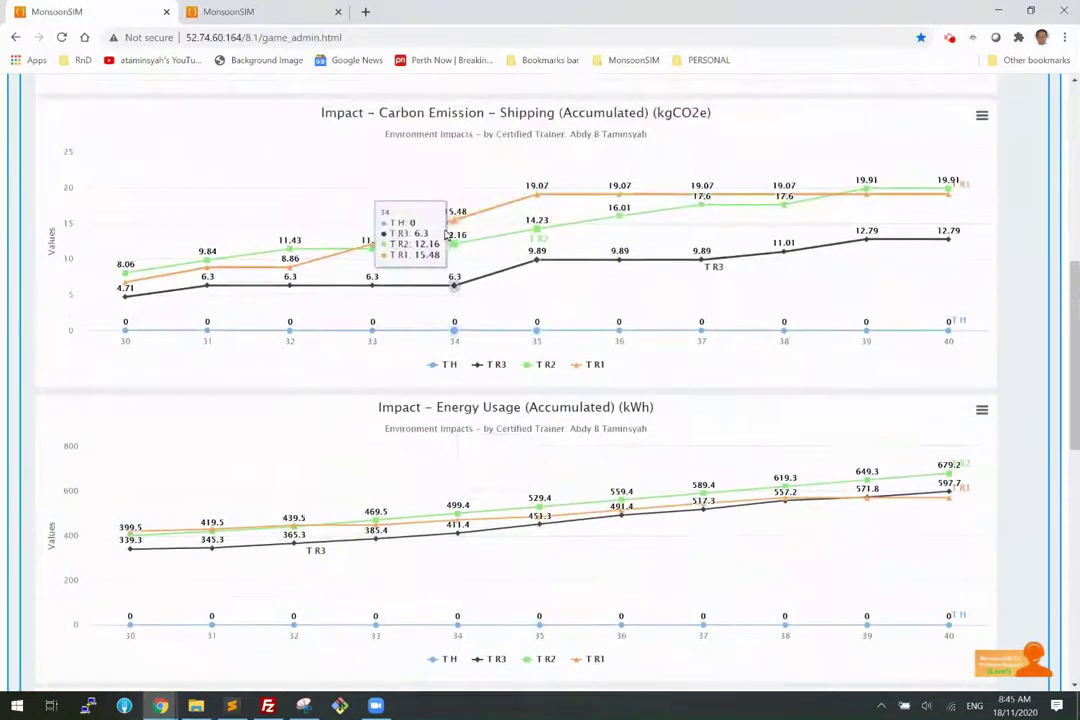
pyautogui.scroll(3, 452, 200)
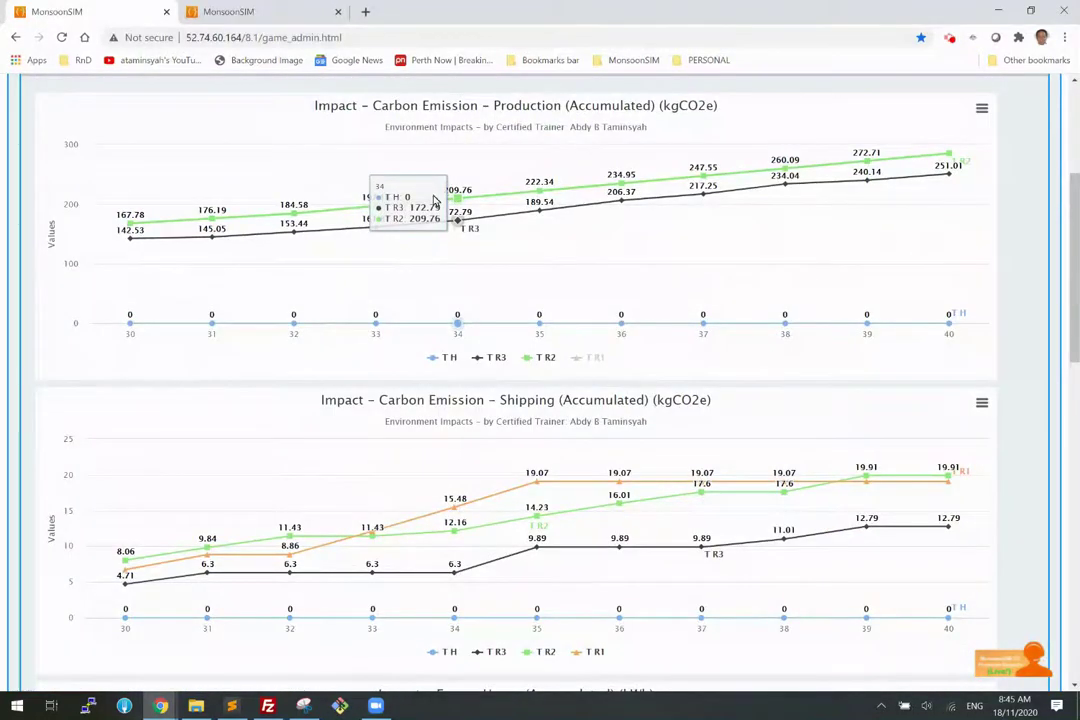
pyautogui.scroll(-2, 415, 295)
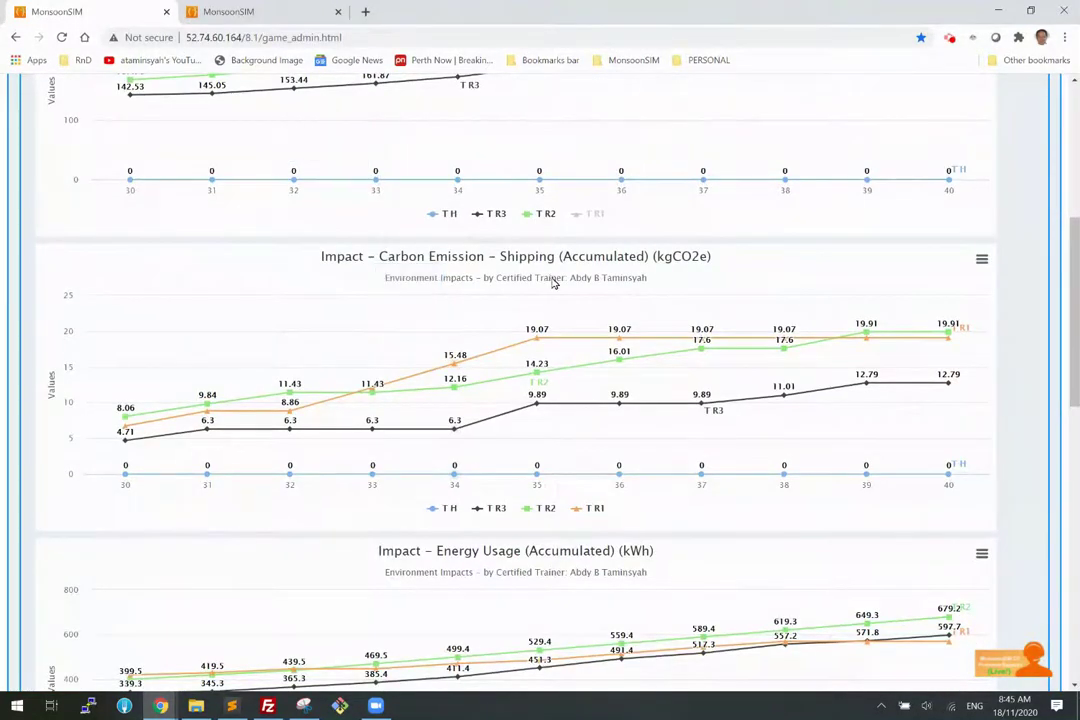
pyautogui.scroll(2, 550, 281)
pyautogui.scroll(-4, 522, 392)
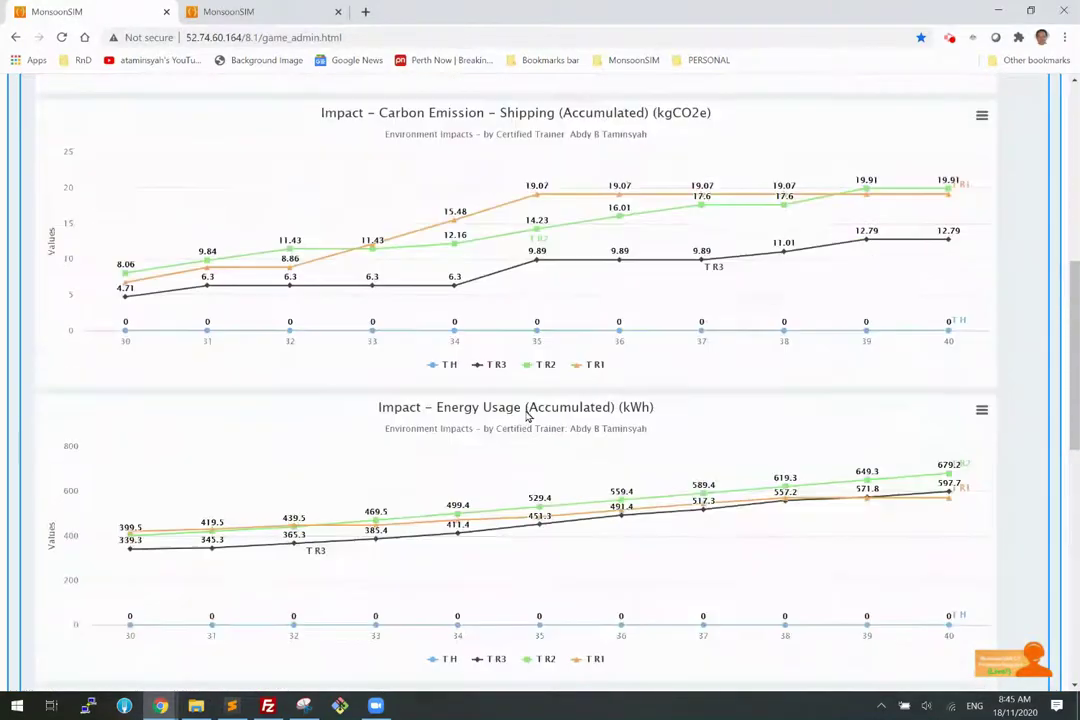
pyautogui.scroll(-5, 483, 311)
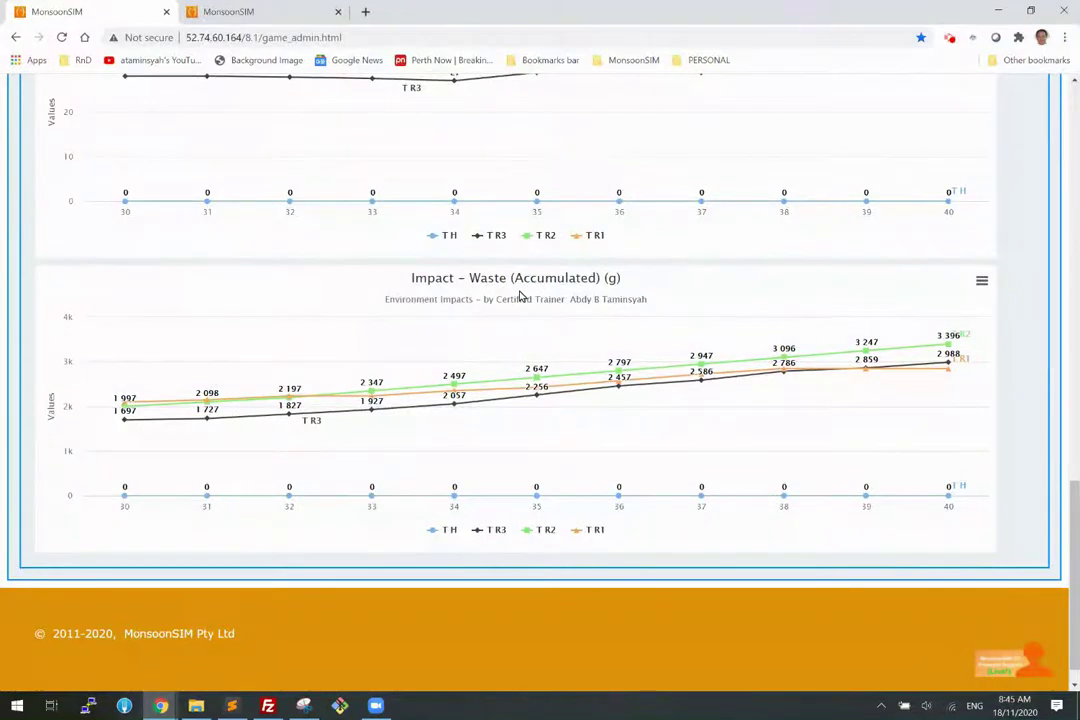
pyautogui.scroll(3, 520, 296)
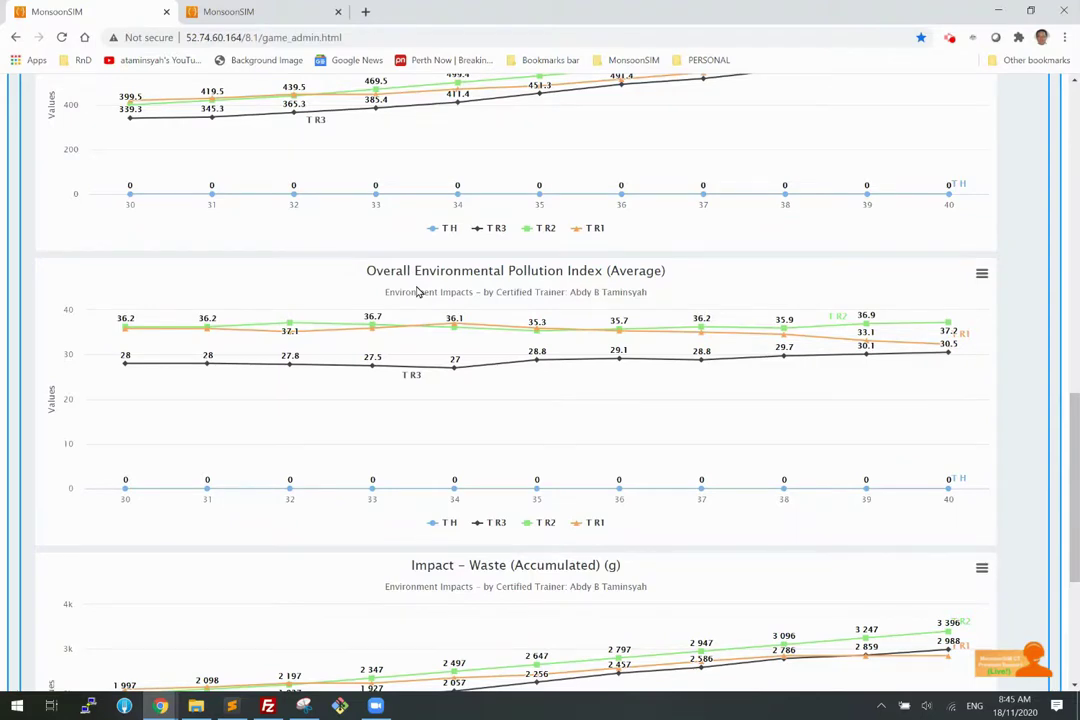
pyautogui.scroll(10, 300, 250)
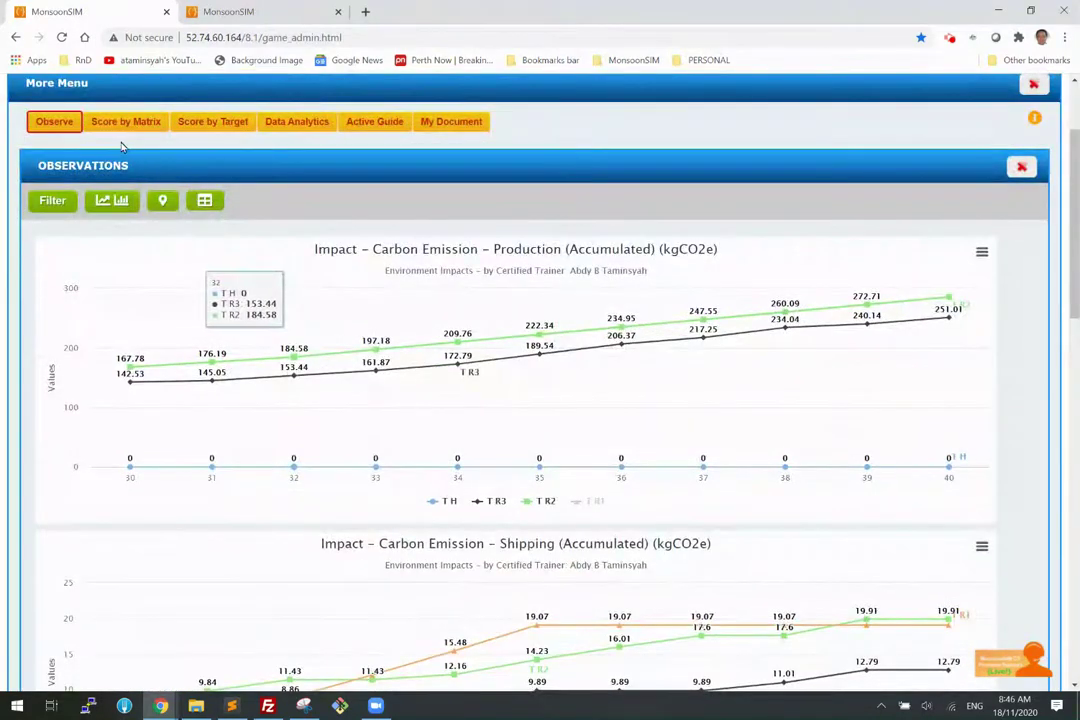
# Review the scoring matrix's Environmental, Margins and Finance KPIs and their weights without changing them.
pyautogui.click(100, 121)
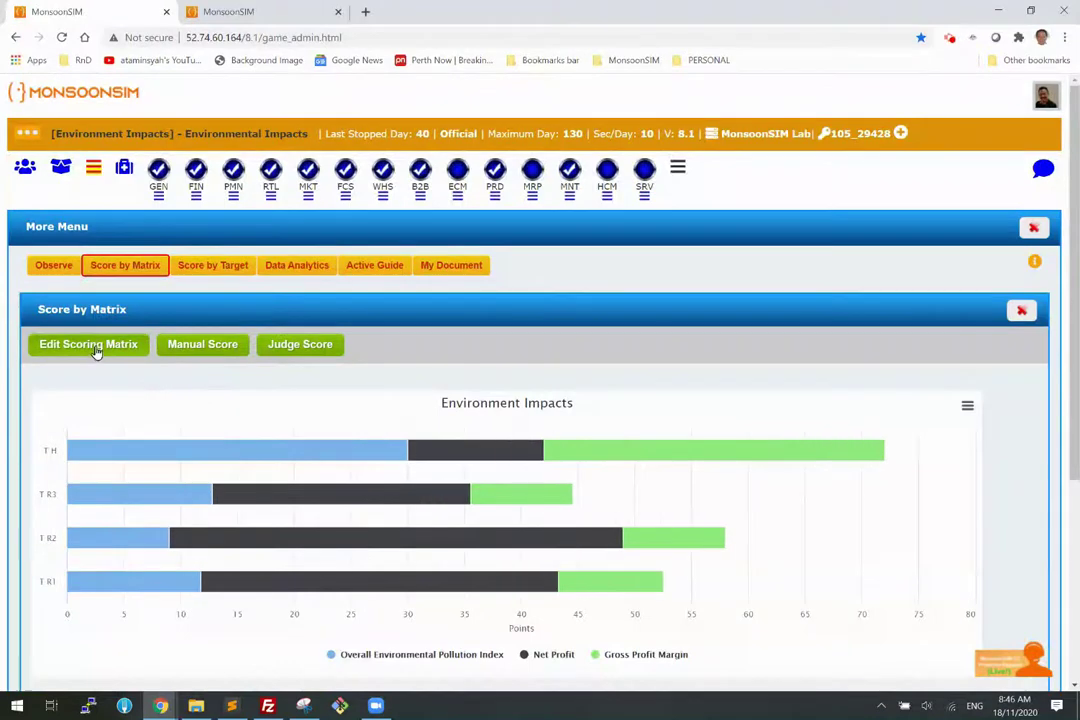
pyautogui.click(92, 346)
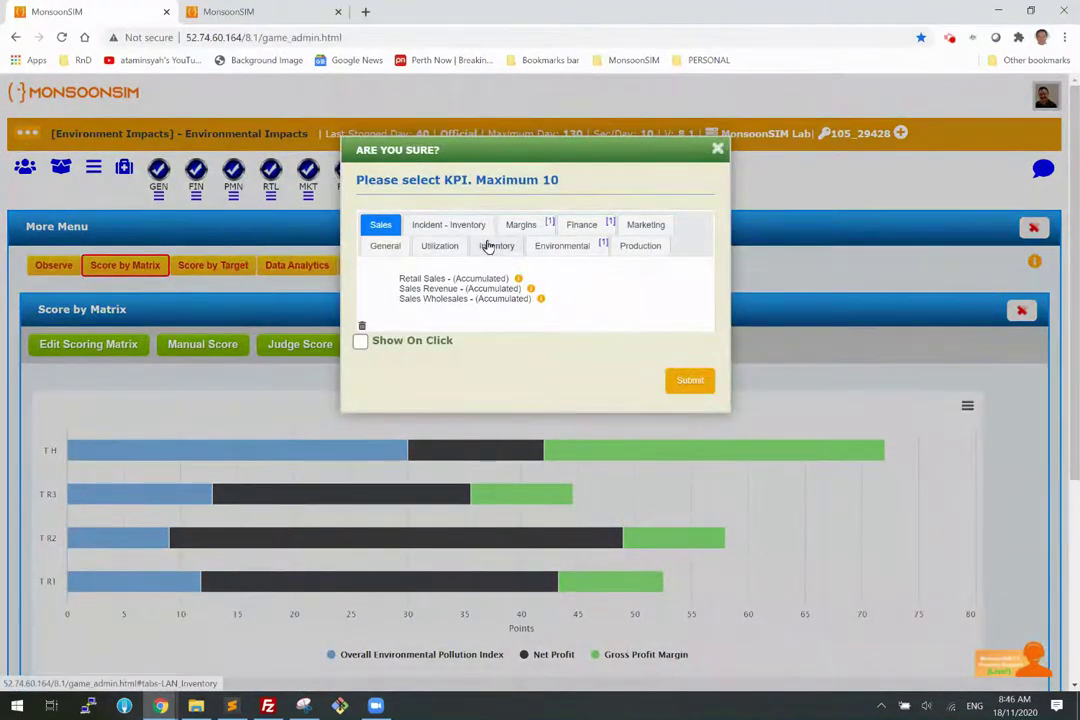
pyautogui.click(566, 248)
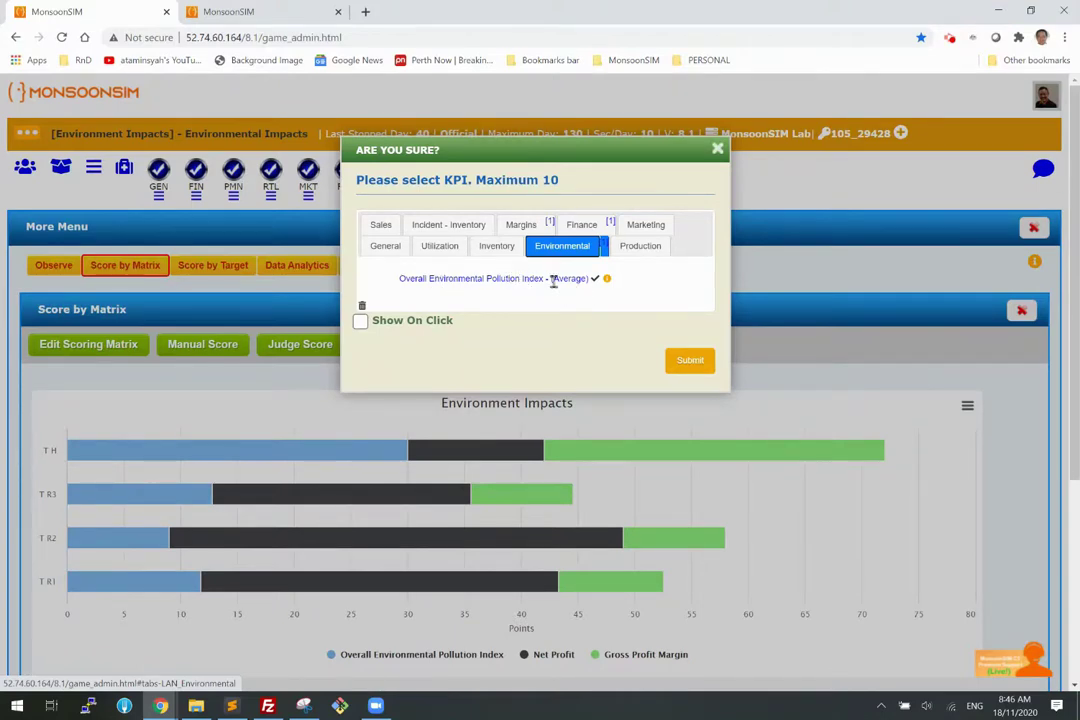
pyautogui.click(521, 225)
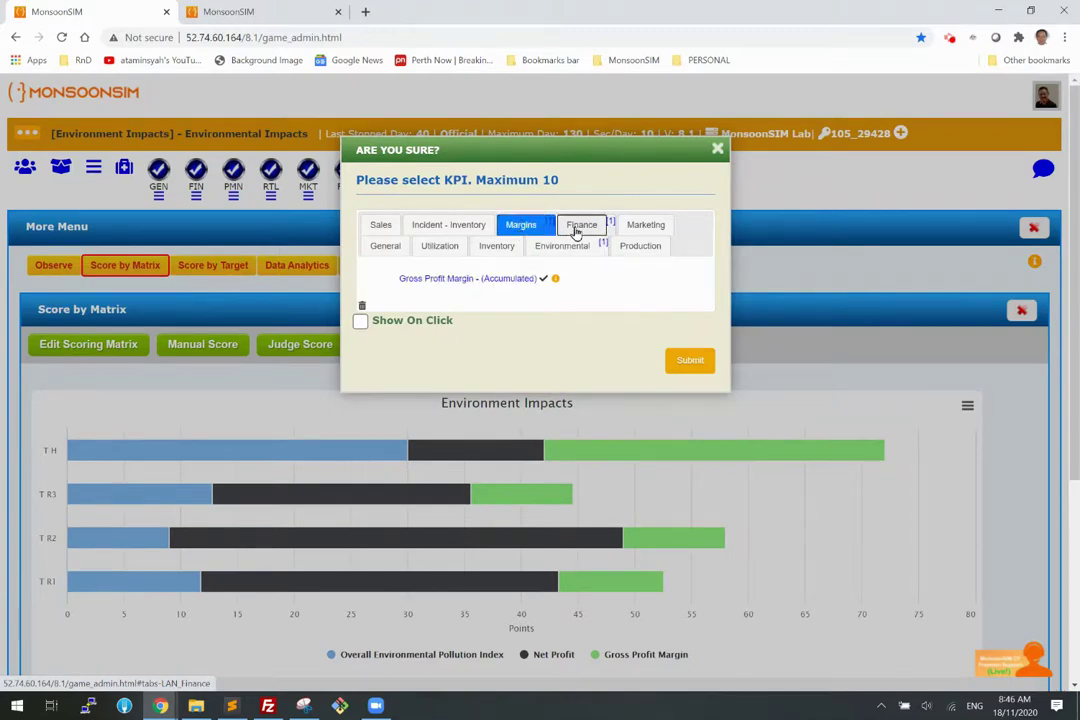
pyautogui.click(572, 228)
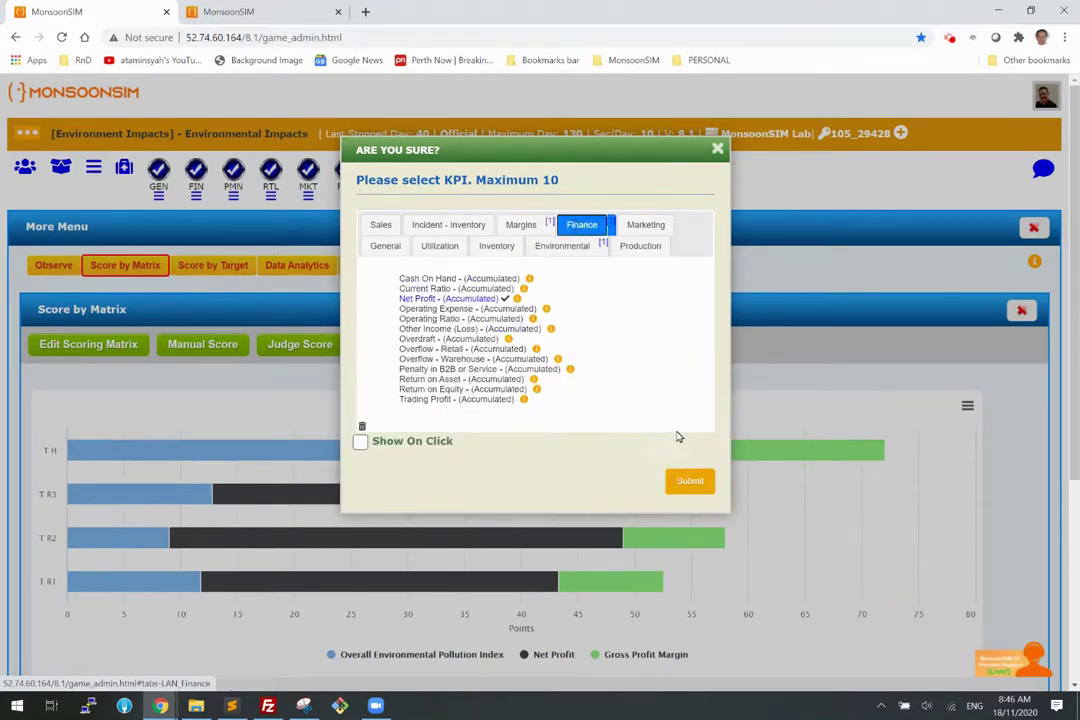
pyautogui.click(688, 482)
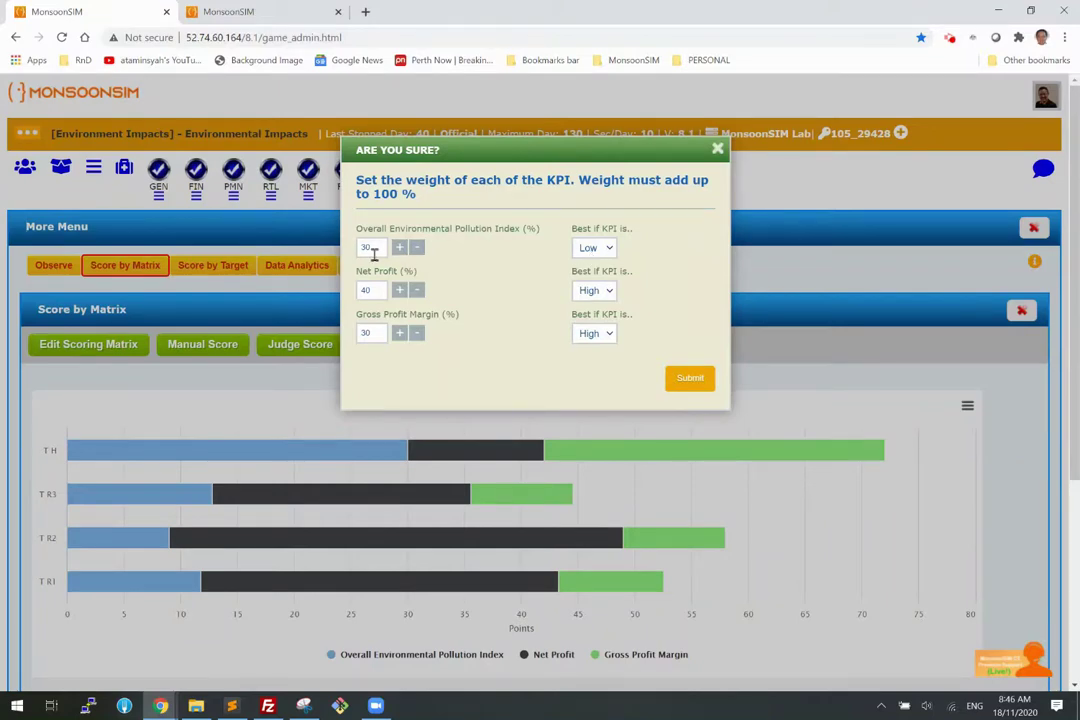
pyautogui.click(717, 149)
# Scroll to the team score table and inspect each team's score bars.
pyautogui.scroll(-3, 518, 381)
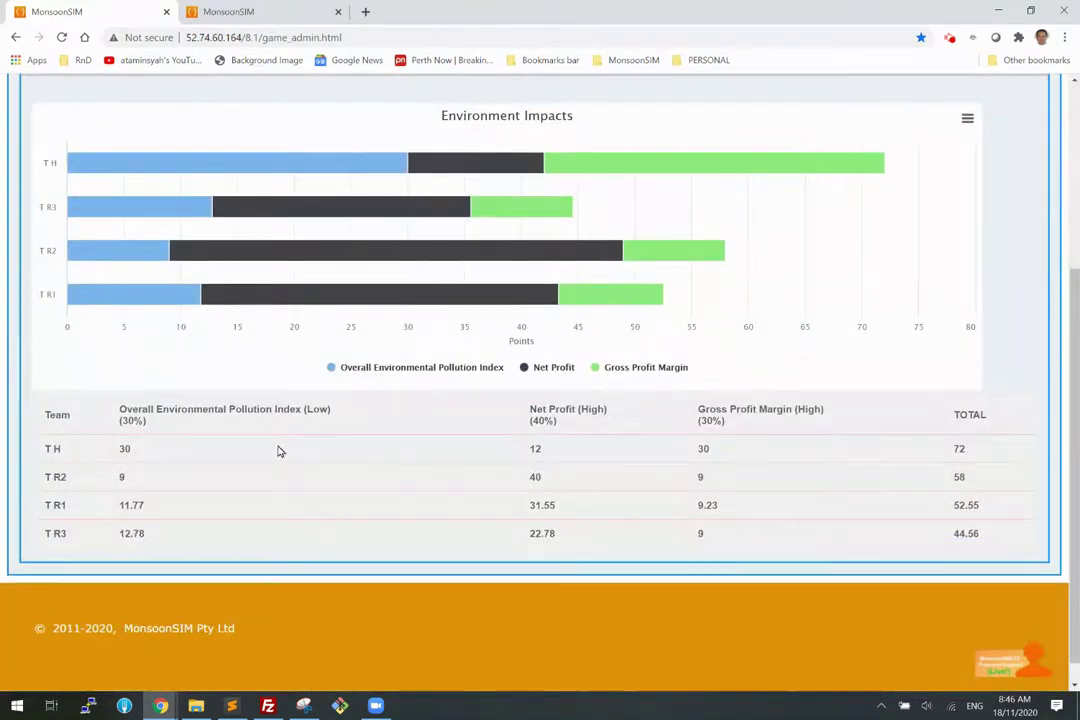
pyautogui.moveTo(265, 166)
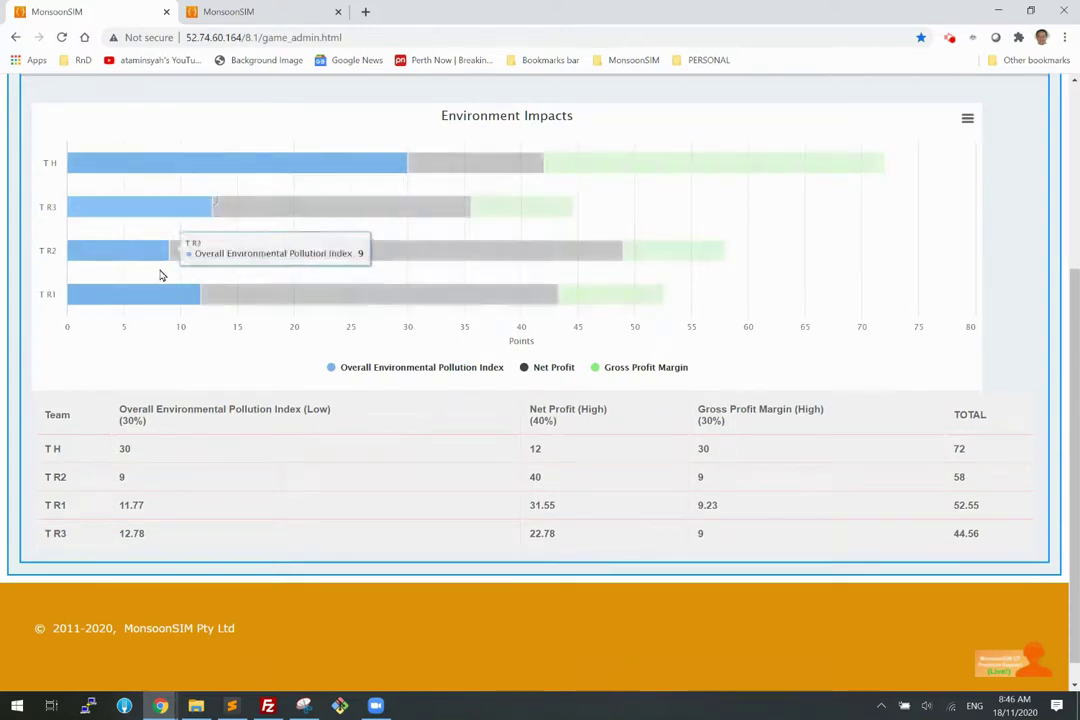
pyautogui.moveTo(207, 164)
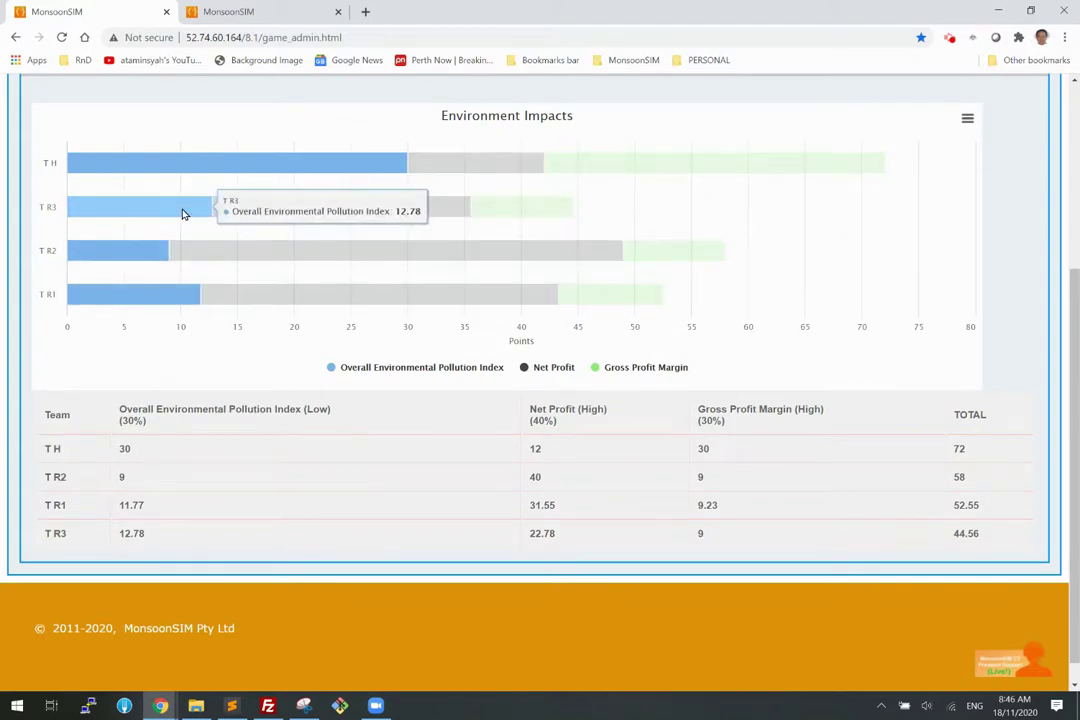
pyautogui.scroll(-1, 289, 338)
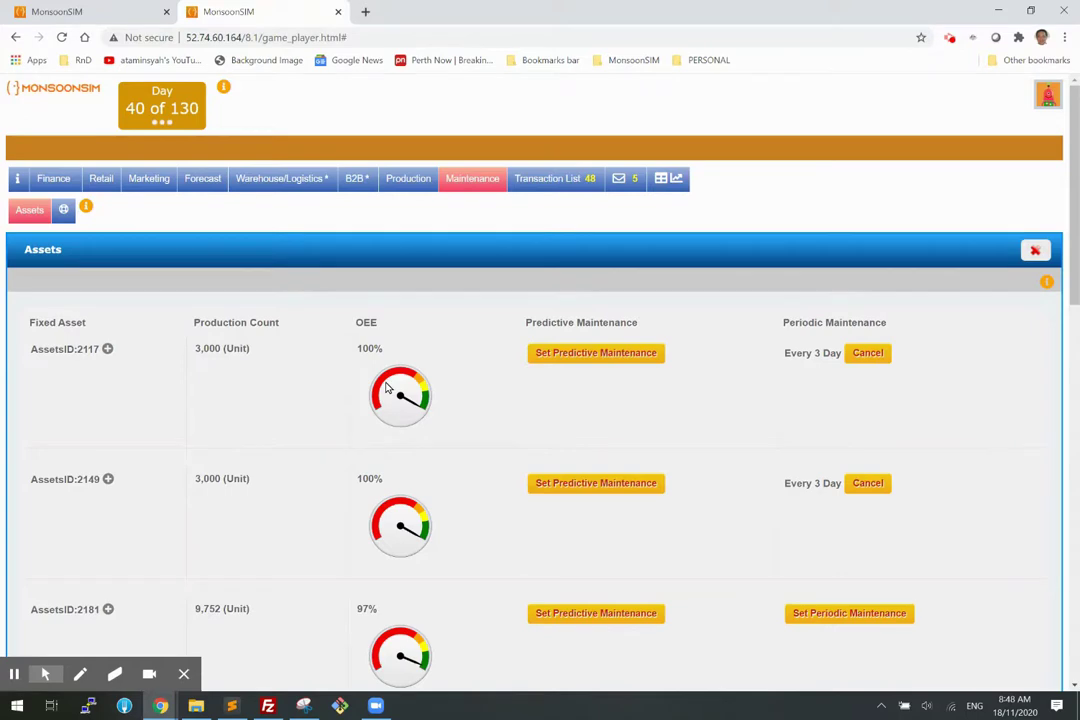
# Inspect team T R3's Maintenance Assets in its player view, then return to the admin tab.
pyautogui.click(73, 13)
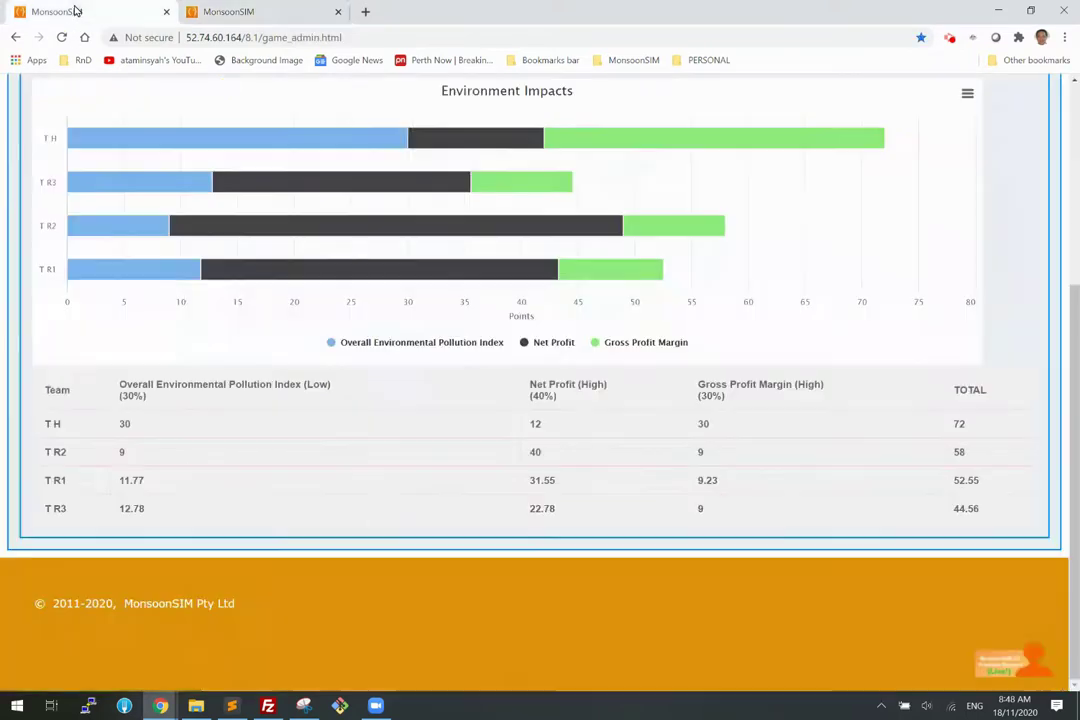
pyautogui.scroll(5, 190, 378)
pyautogui.click(36, 168)
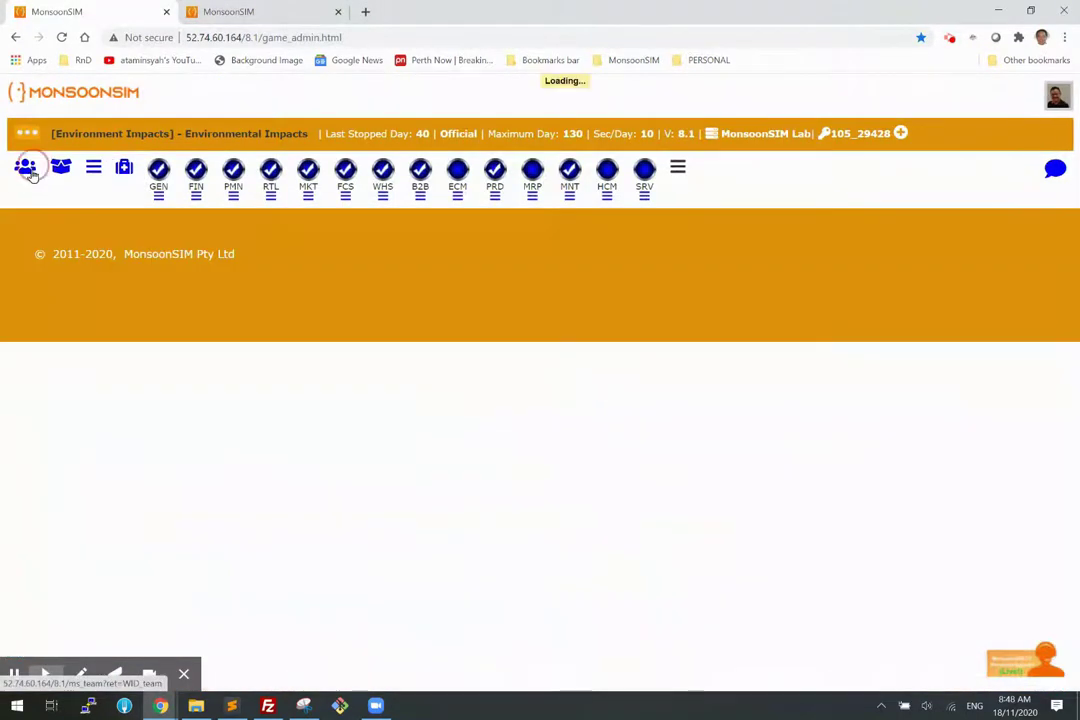
pyautogui.click(299, 340)
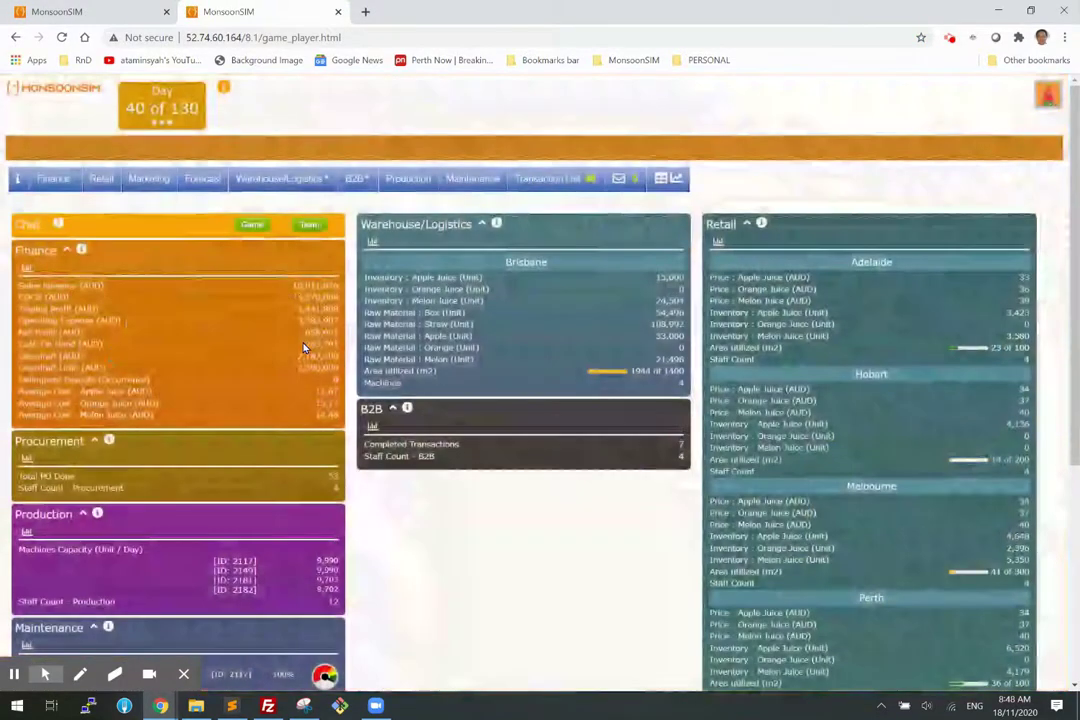
pyautogui.click(462, 180)
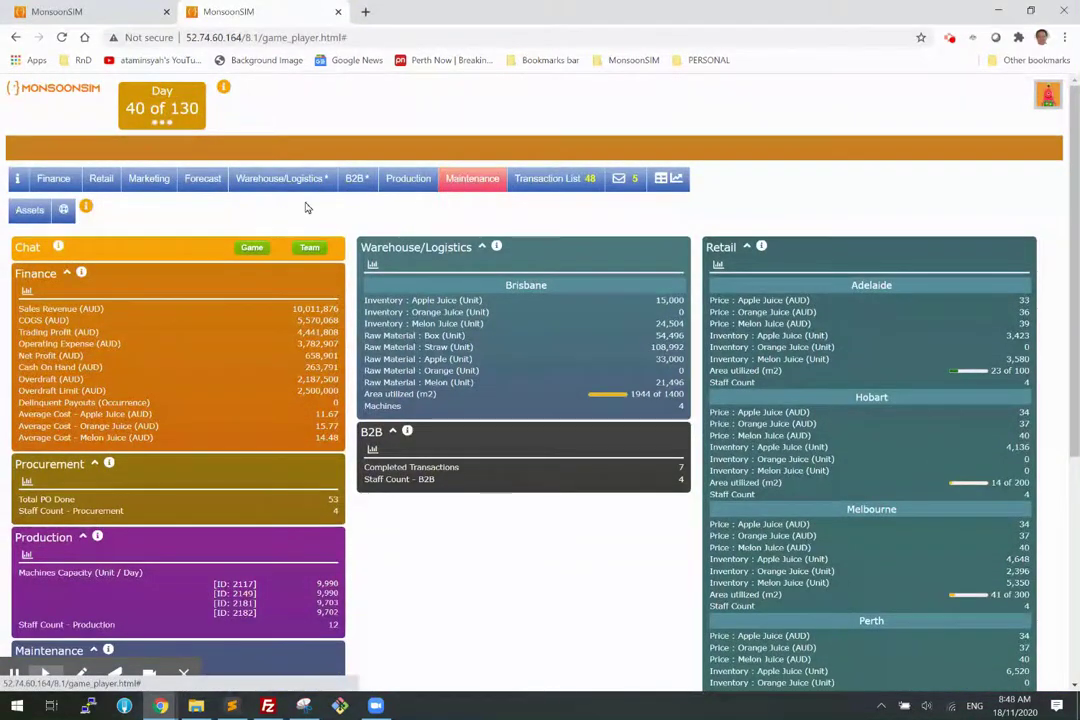
pyautogui.click(31, 212)
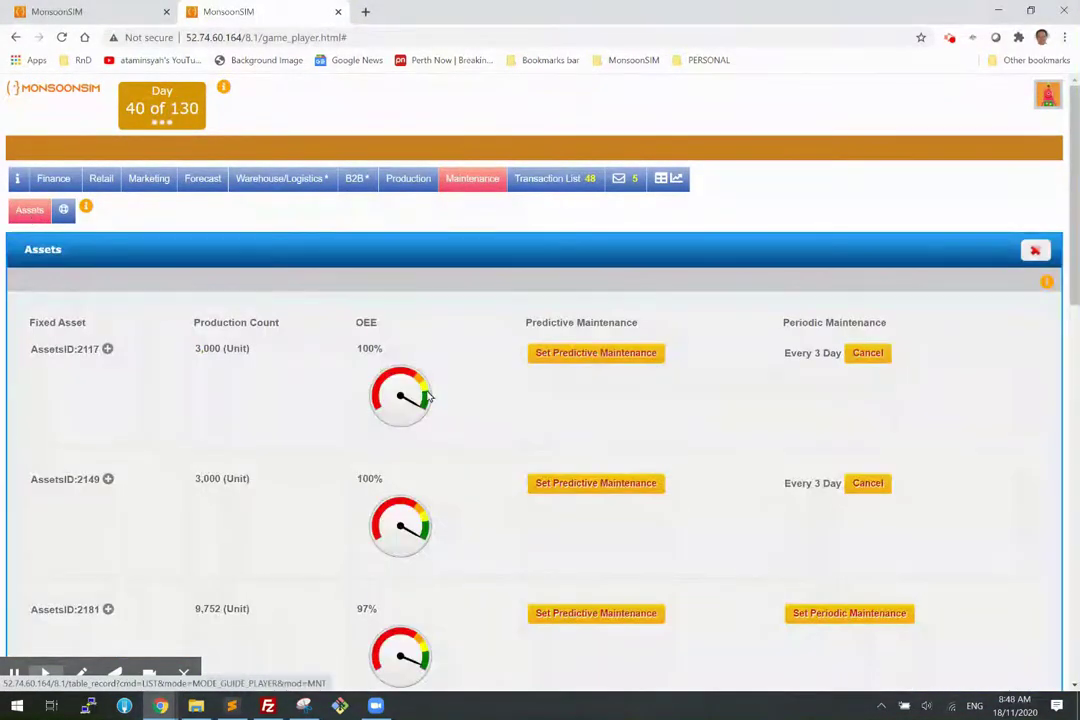
pyautogui.scroll(-2, 429, 386)
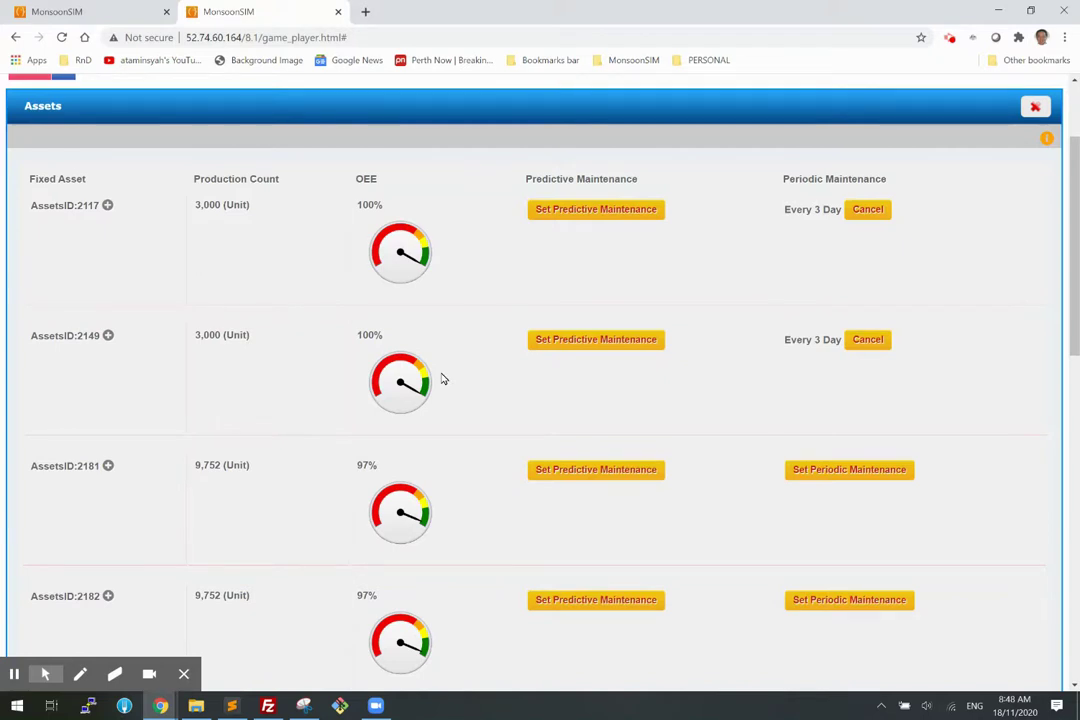
pyautogui.click(70, 11)
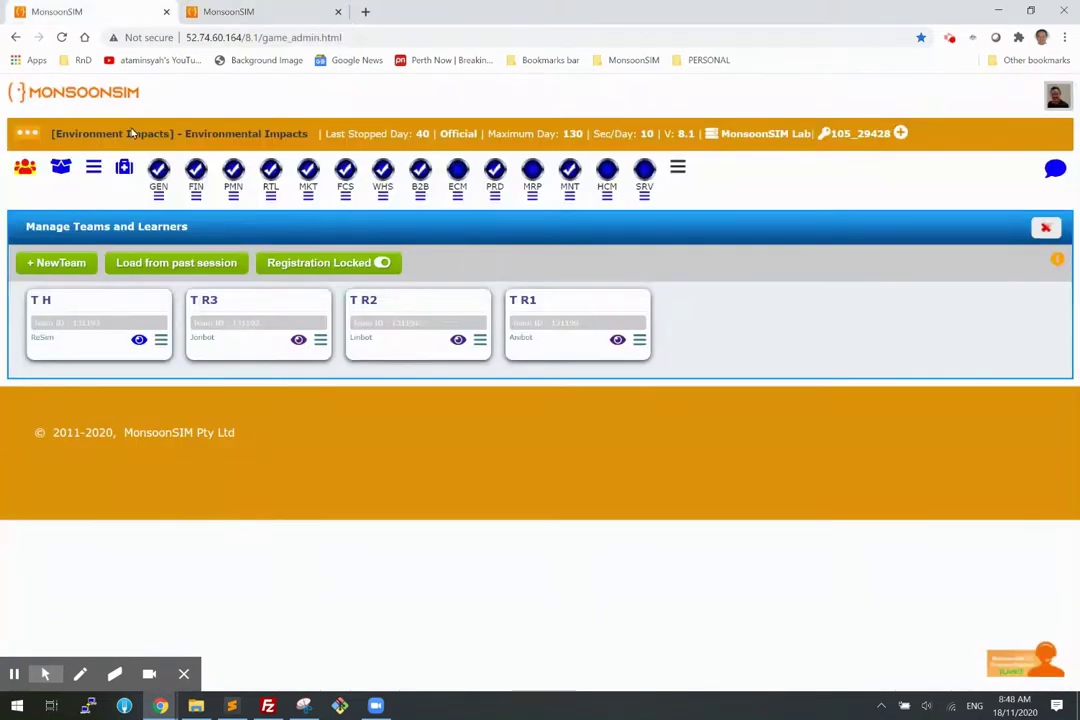
# Inspect team T R2's Maintenance Assets in its player view, then return to the admin charts.
pyautogui.click(458, 339)
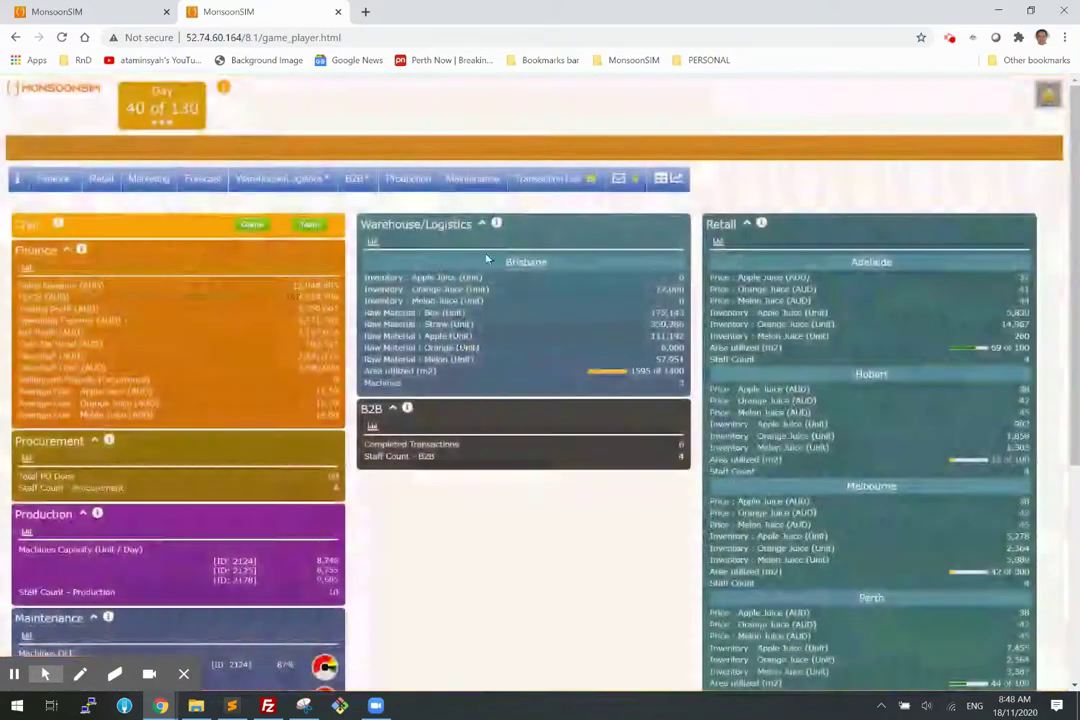
pyautogui.click(472, 178)
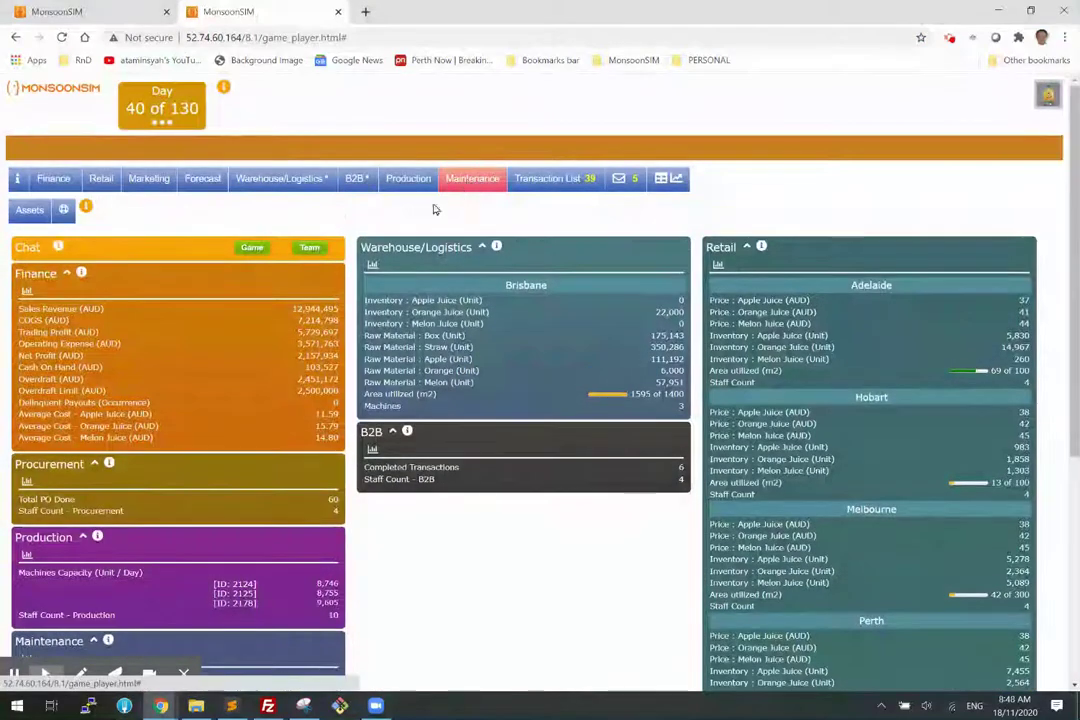
pyautogui.click(28, 211)
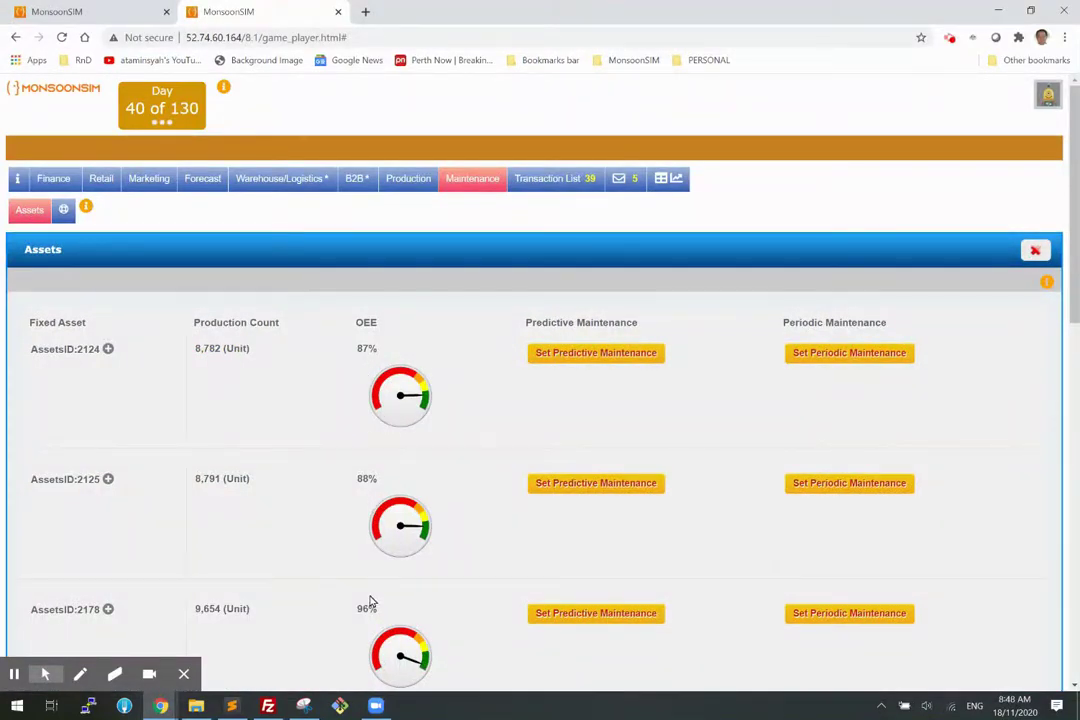
pyautogui.click(137, 11)
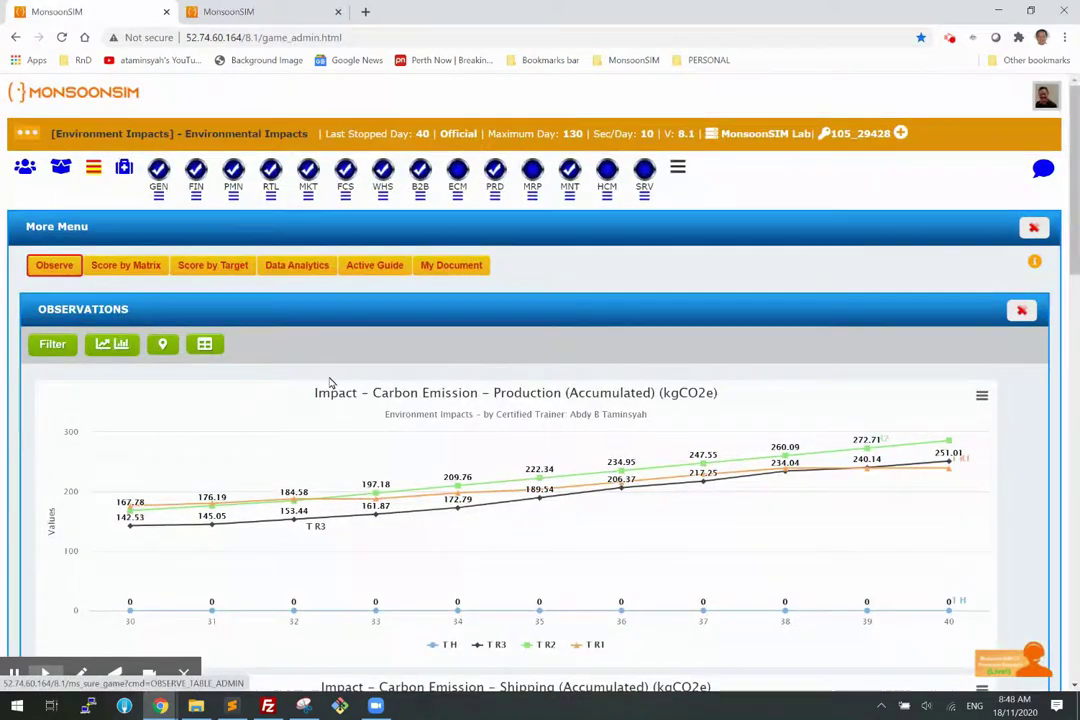
pyautogui.scroll(-7, 331, 383)
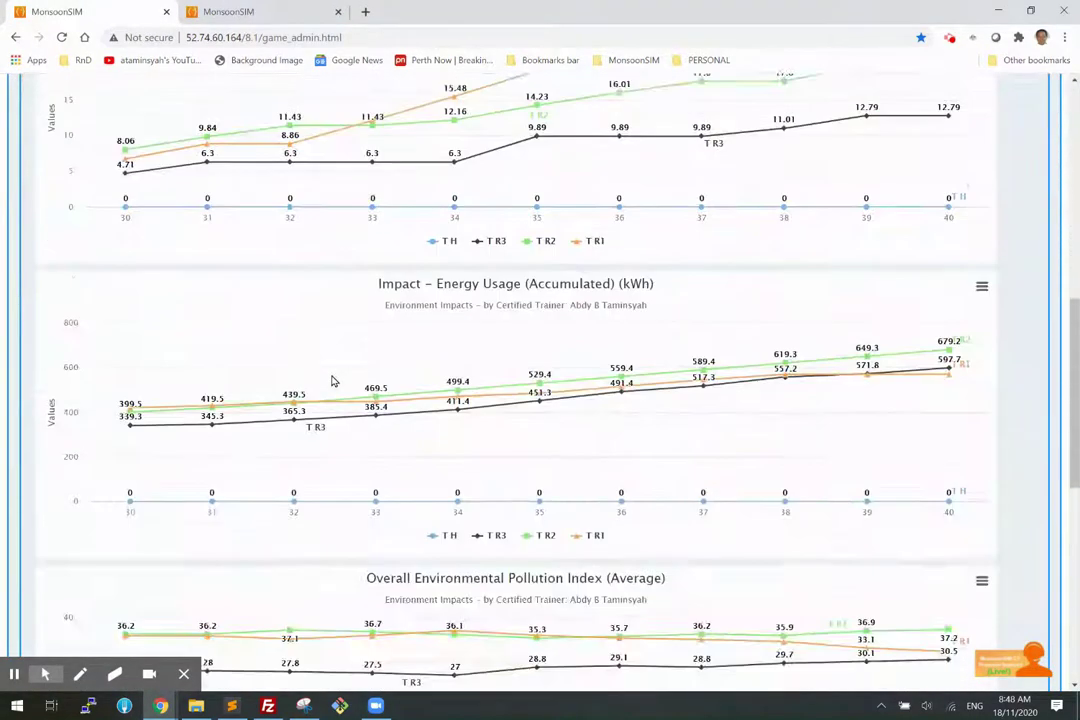
pyautogui.scroll(-2, 333, 381)
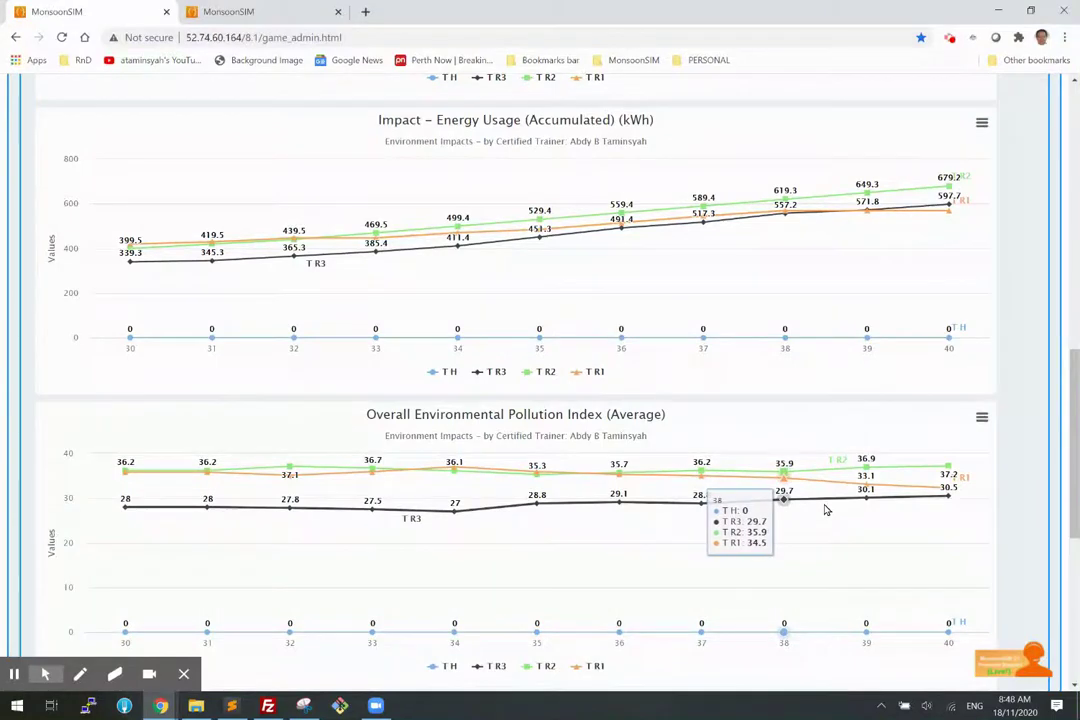